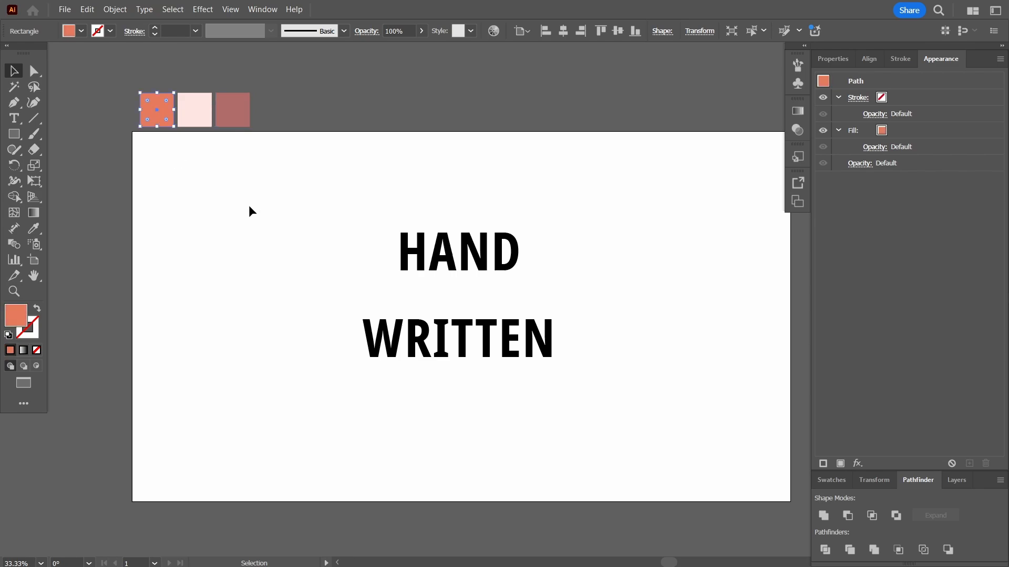
click(231, 112)
click(185, 120)
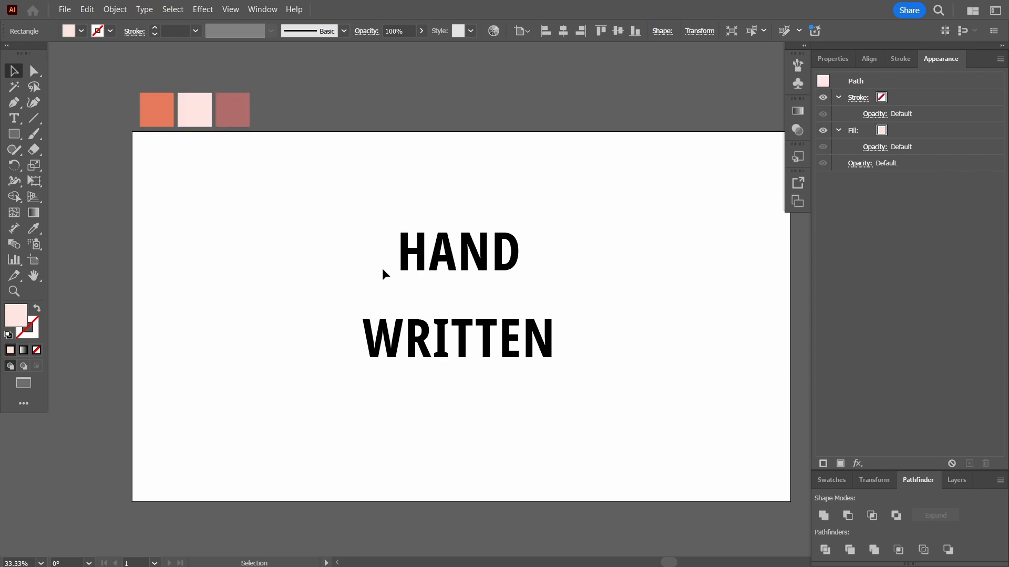
Set the leading of the HAND WRITTEN text to 155 pt.
click(487, 264)
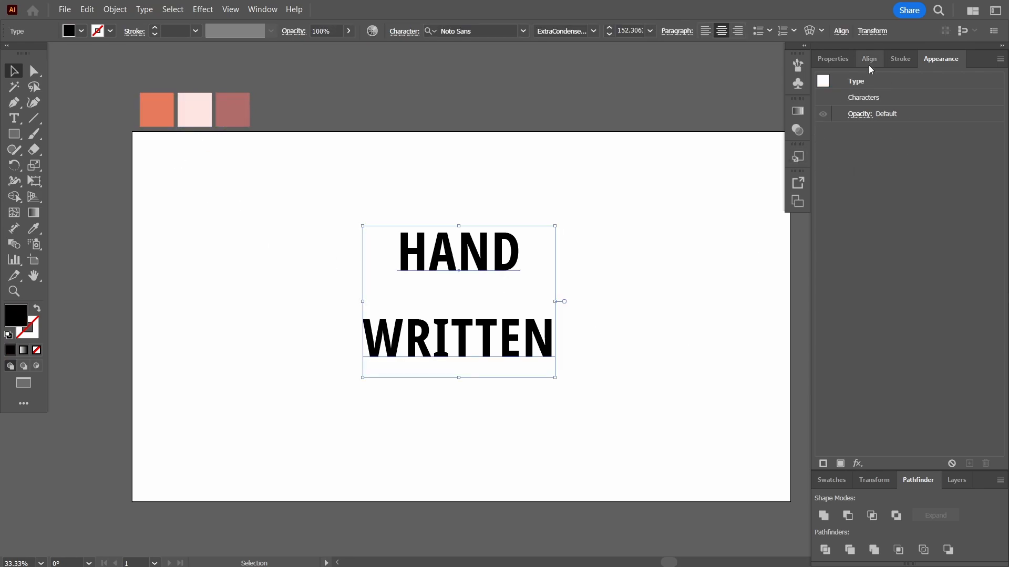
click(837, 60)
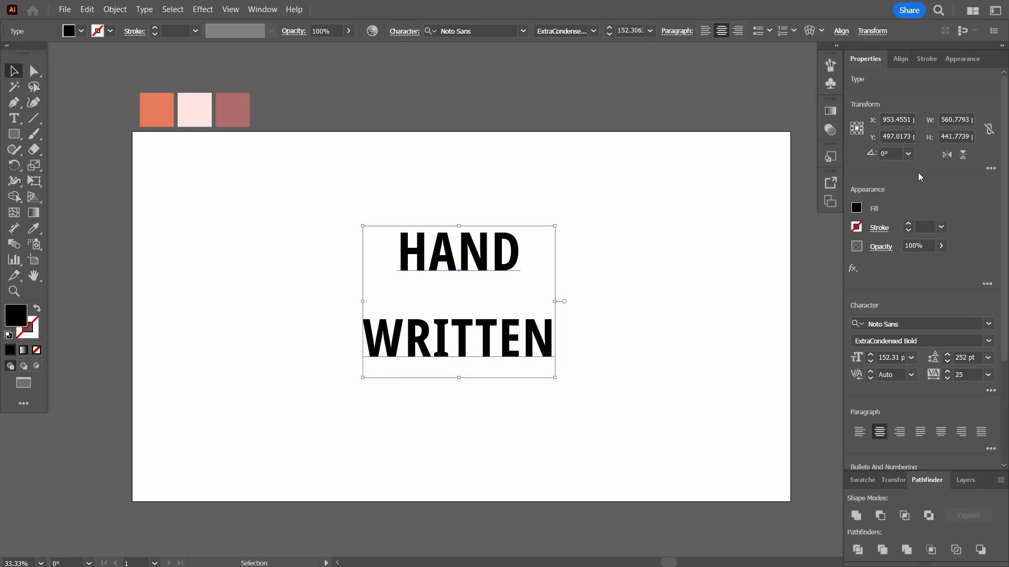
click(945, 362)
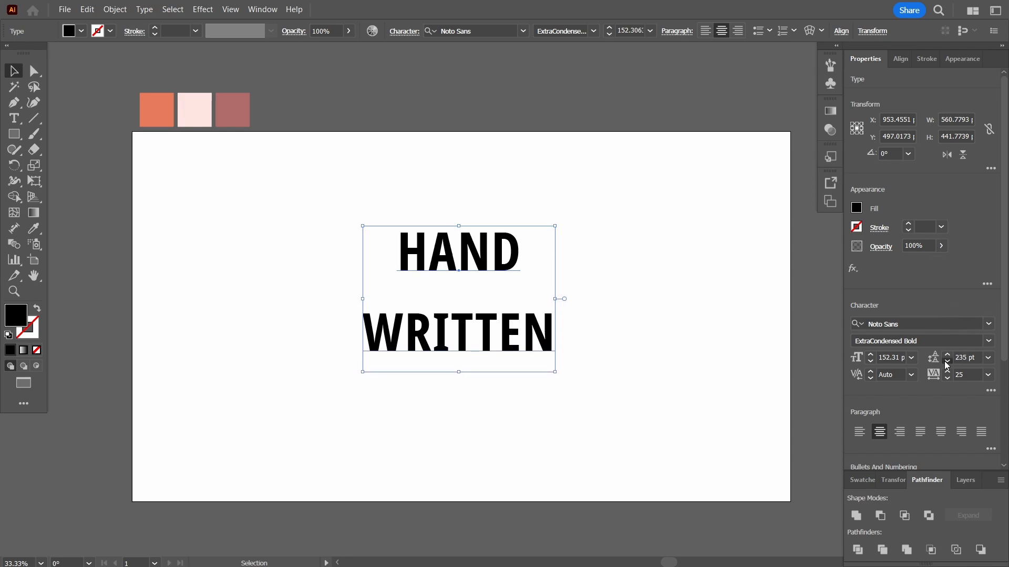
click(944, 361)
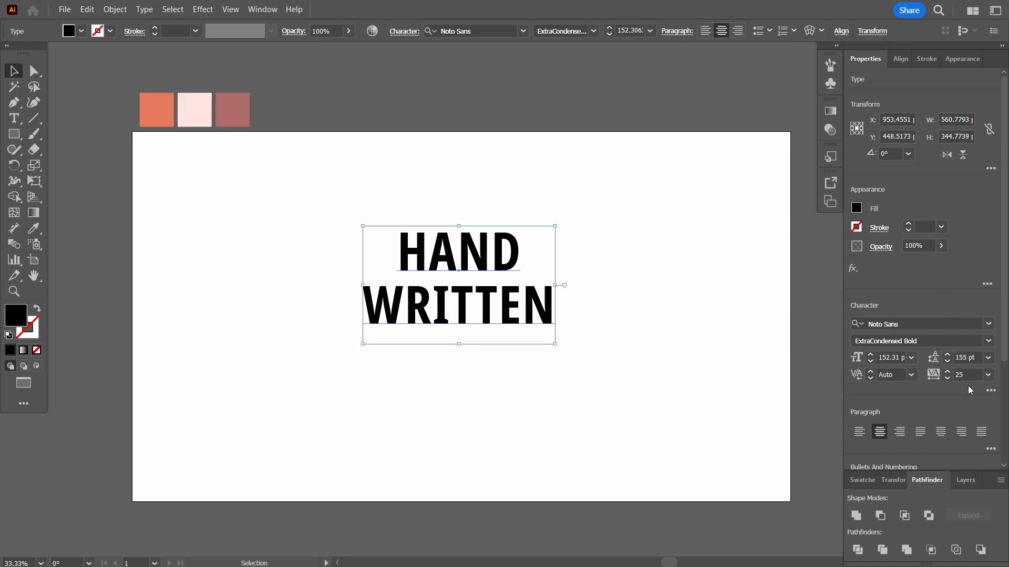
Enlarge the HAND WRITTEN text to a font size of about 295 pt and position it around the artboard's centre.
drag(498, 245, 486, 250)
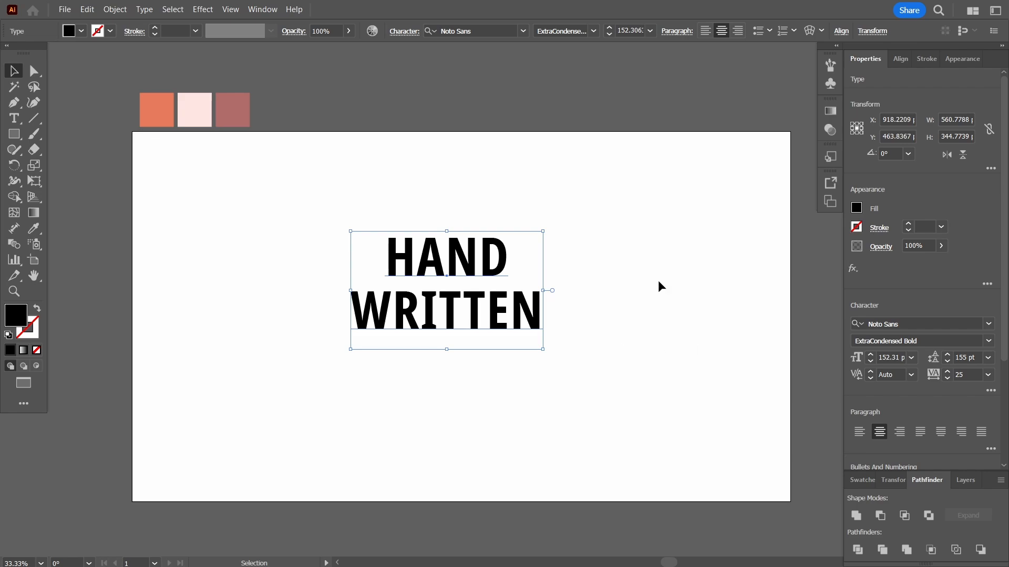
drag(545, 353, 633, 406)
drag(508, 309, 519, 332)
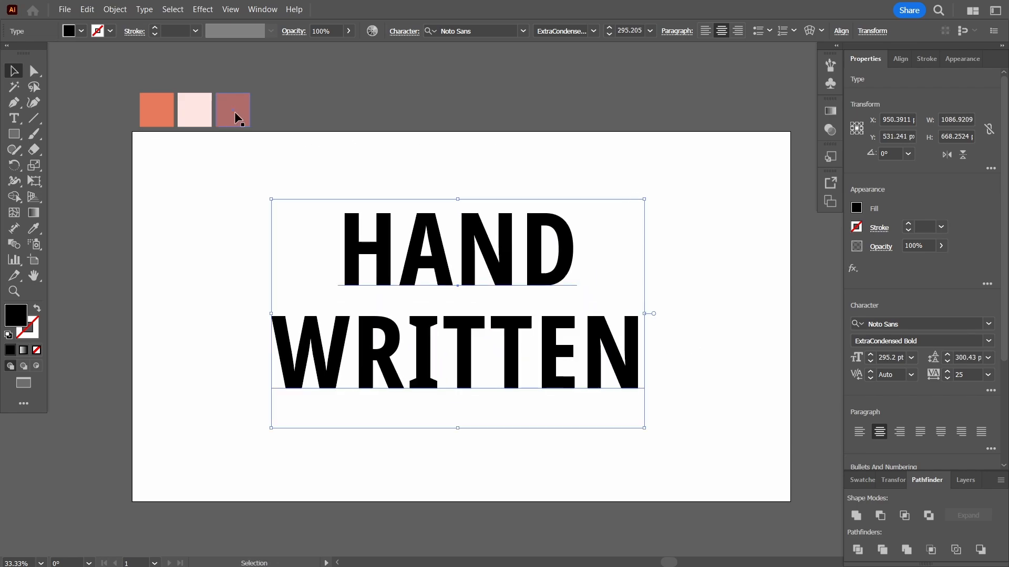
Remove the text's own fill colour and add a new fill to its appearance.
click(34, 351)
click(962, 58)
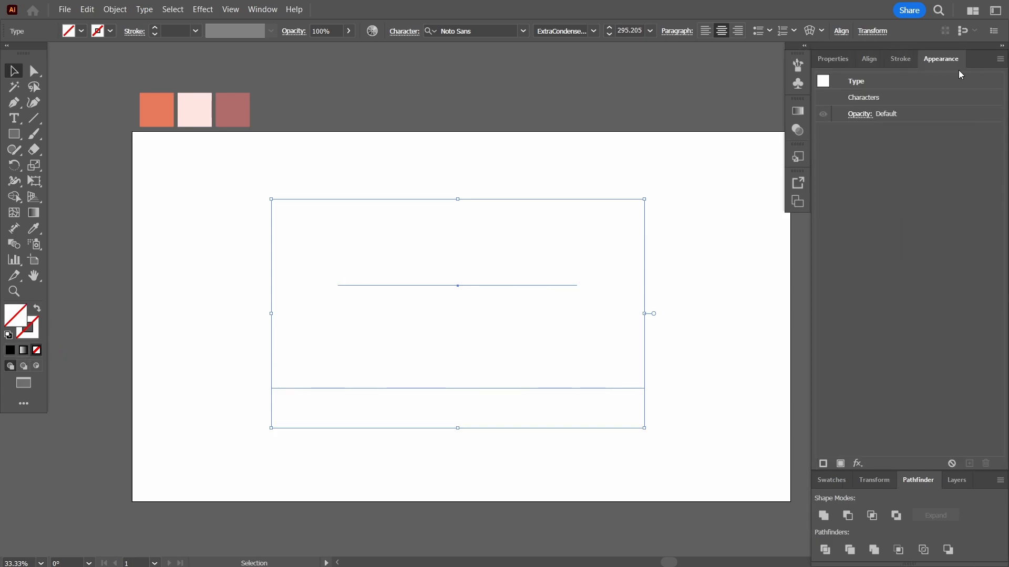
click(840, 463)
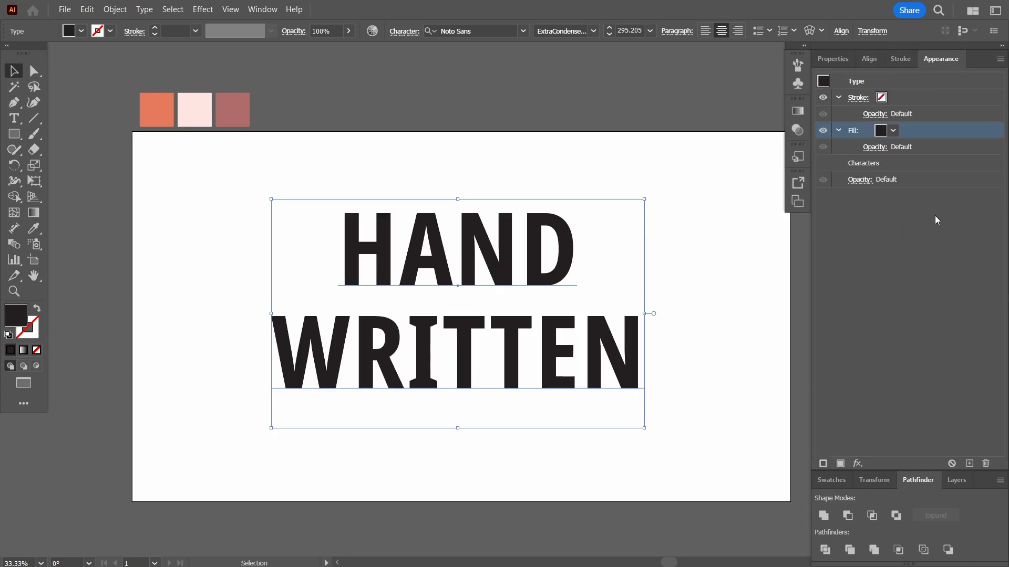
Colour the text's new fill with the dusty rose sampled from the third colour square.
click(37, 228)
click(232, 106)
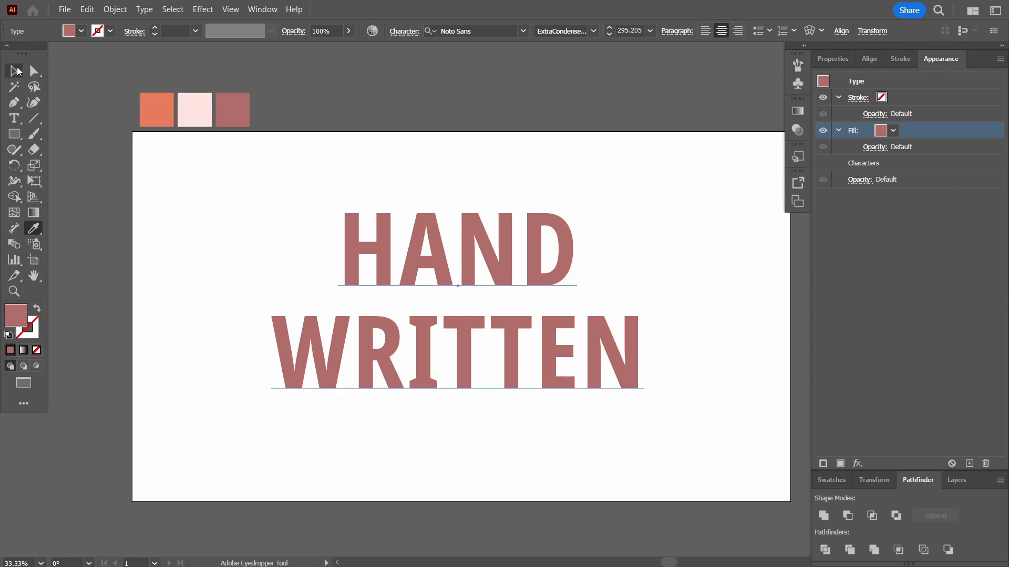
click(14, 70)
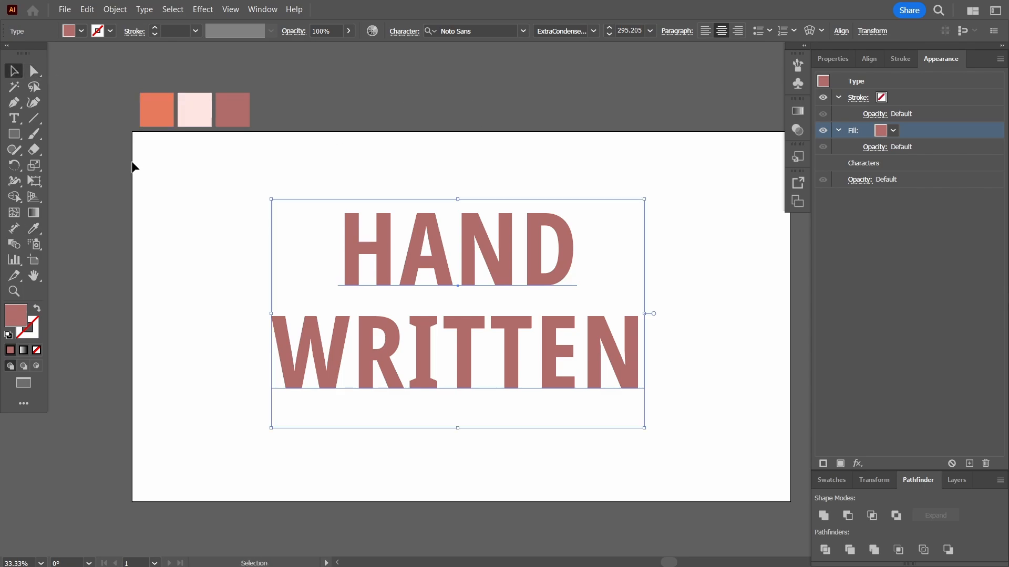
Colour the text's new fill with the orange sampled from the first colour square.
click(34, 228)
click(156, 111)
key(v)
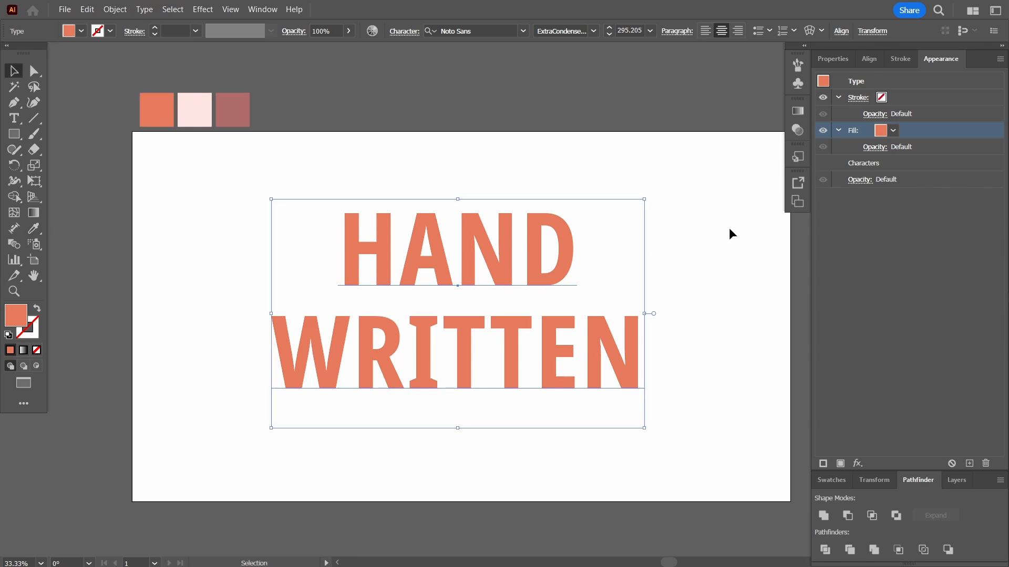
Open the Sponge effect settings for the text's new orange fill.
click(858, 464)
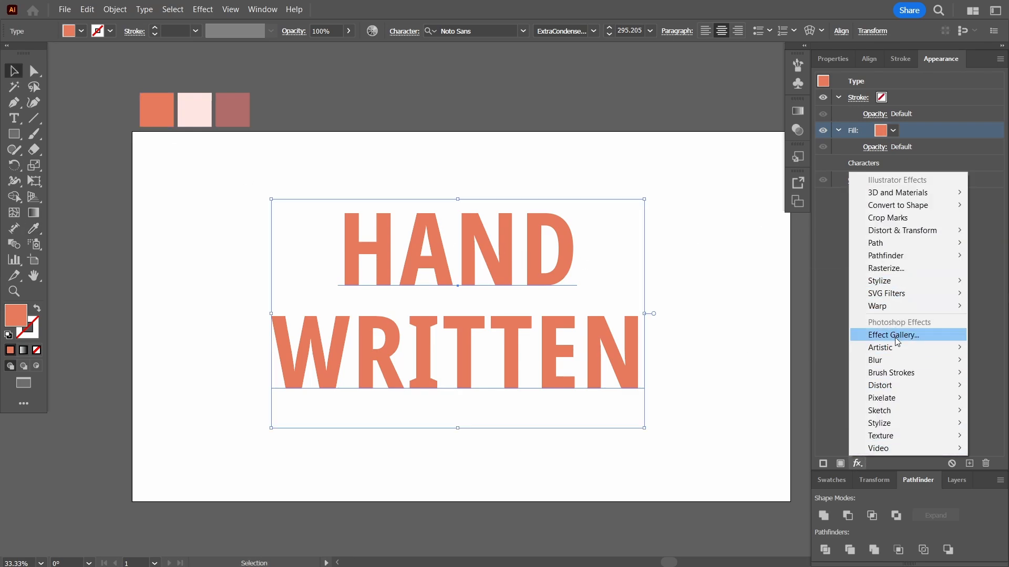
mouse_move(897, 363)
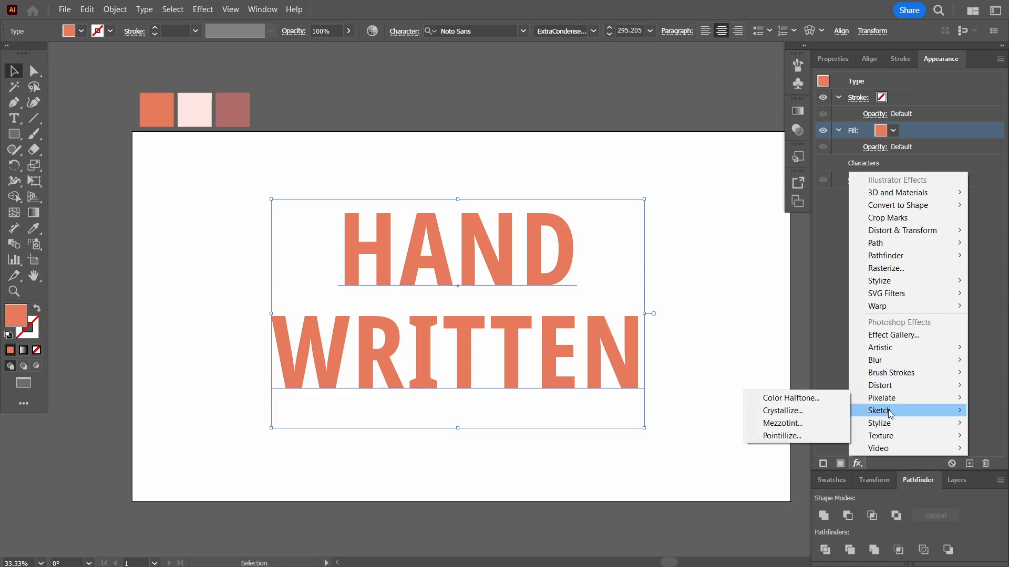
mouse_move(891, 414)
mouse_move(889, 443)
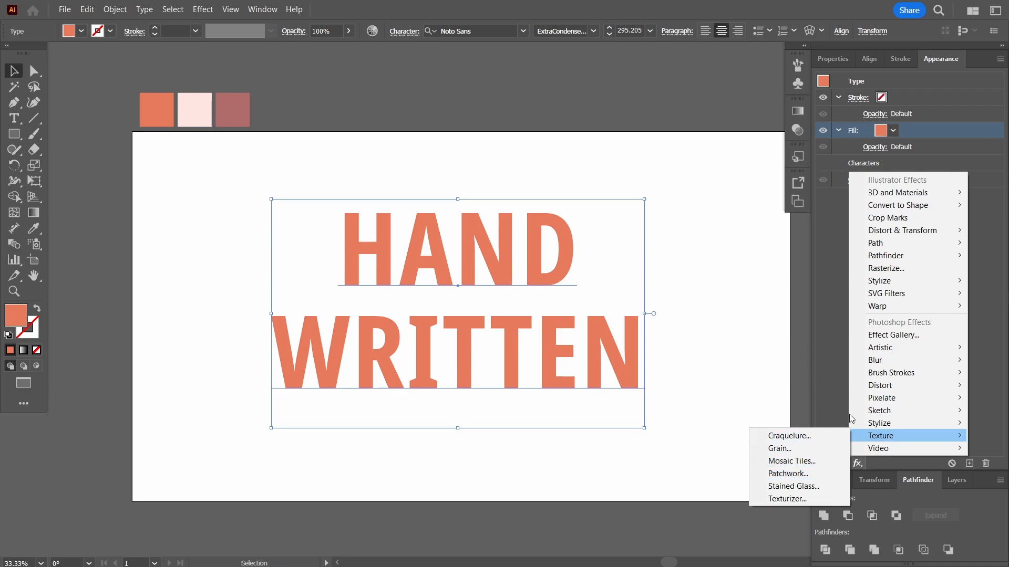
mouse_move(880, 346)
click(780, 499)
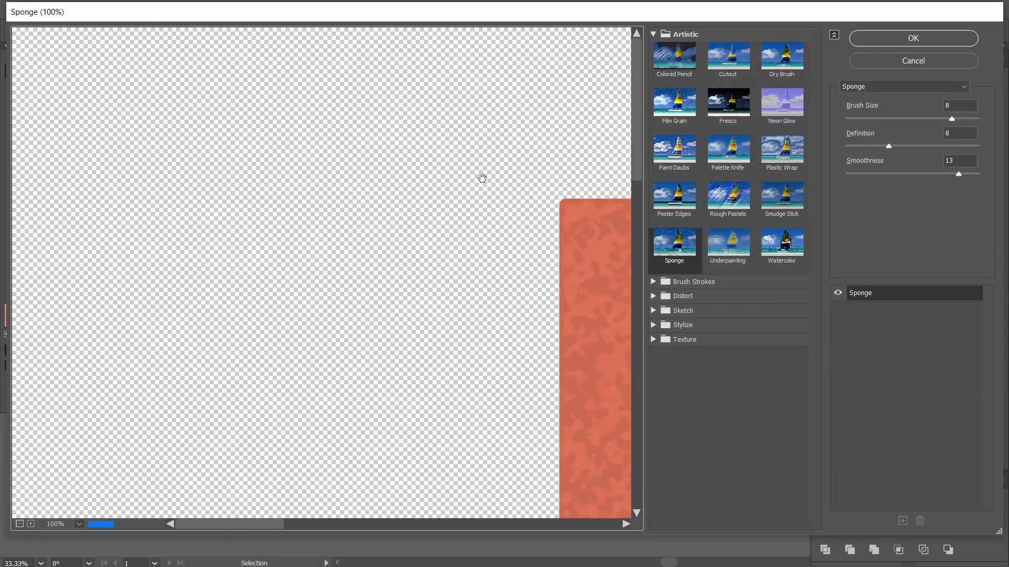
Preview other Artistic effects on the letters, including Film Grain, Cutout, Dry Brush, Paint Daubs, Poster Edges and Underpainting.
drag(246, 528, 307, 528)
click(680, 101)
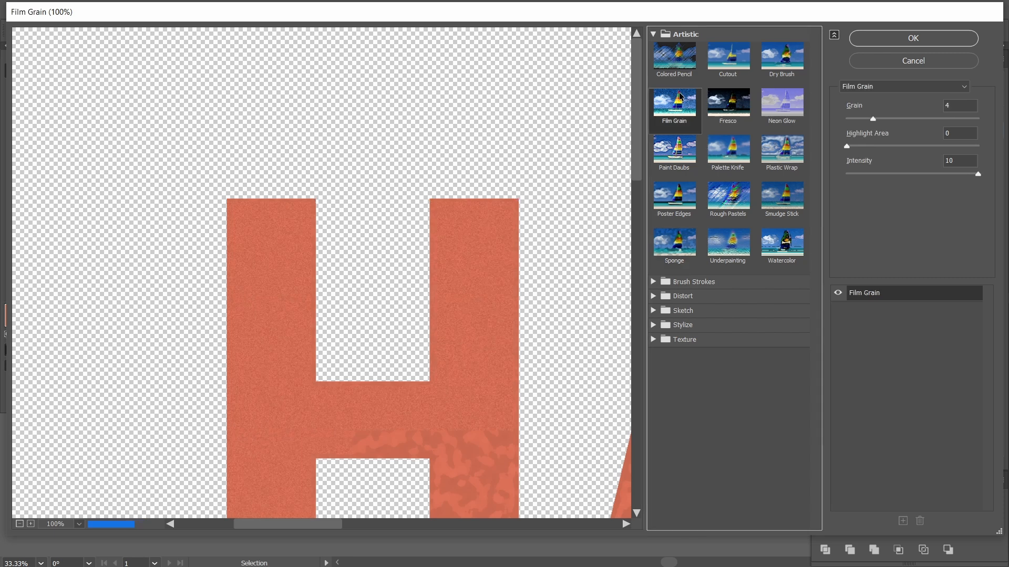
click(675, 54)
click(728, 55)
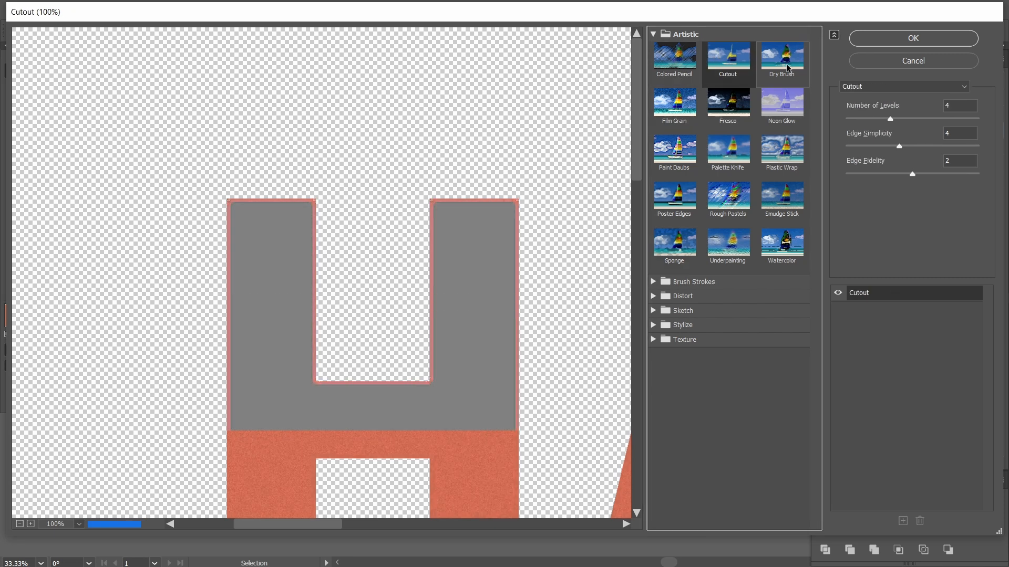
click(793, 68)
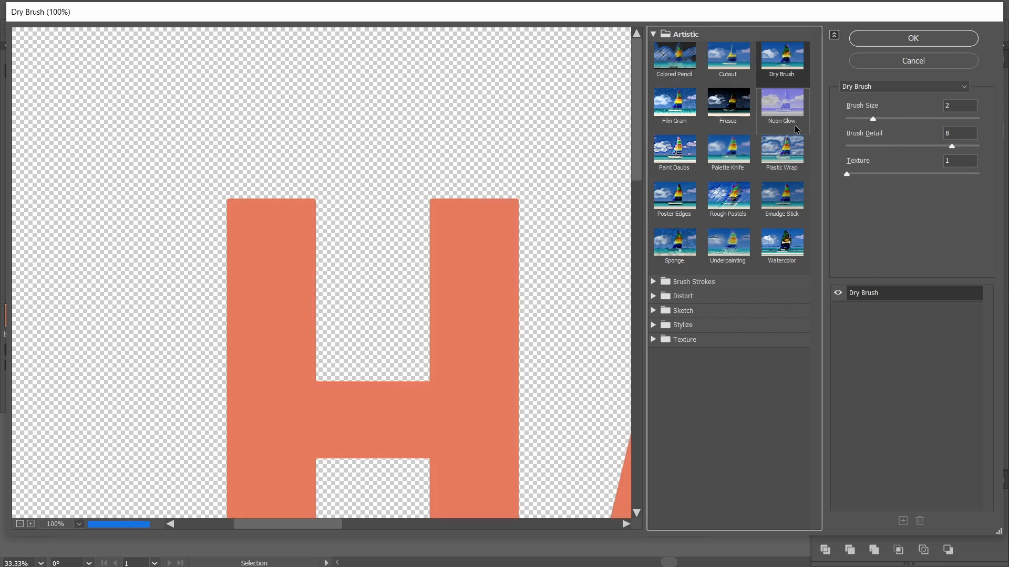
click(674, 150)
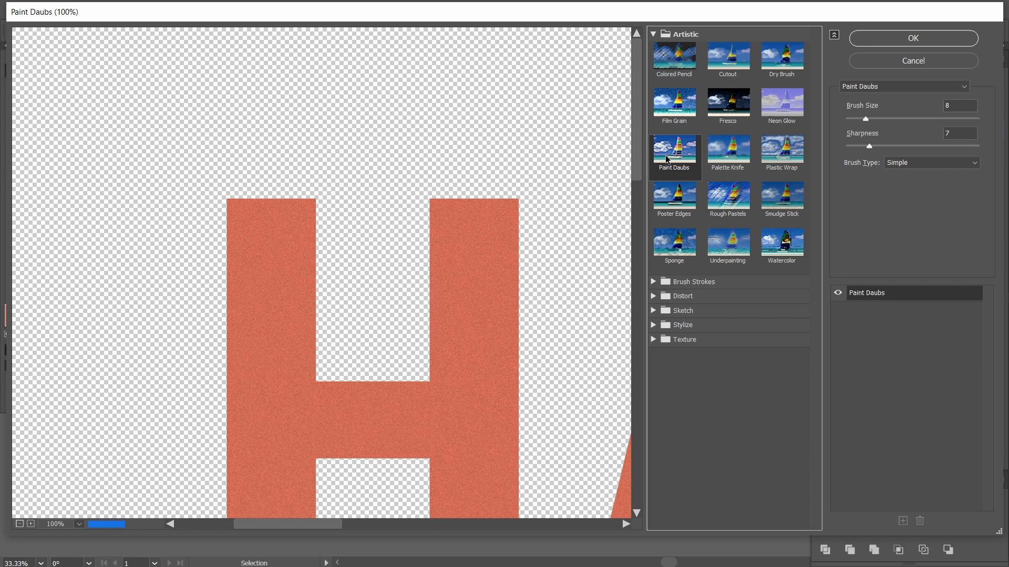
click(728, 153)
click(782, 150)
click(674, 199)
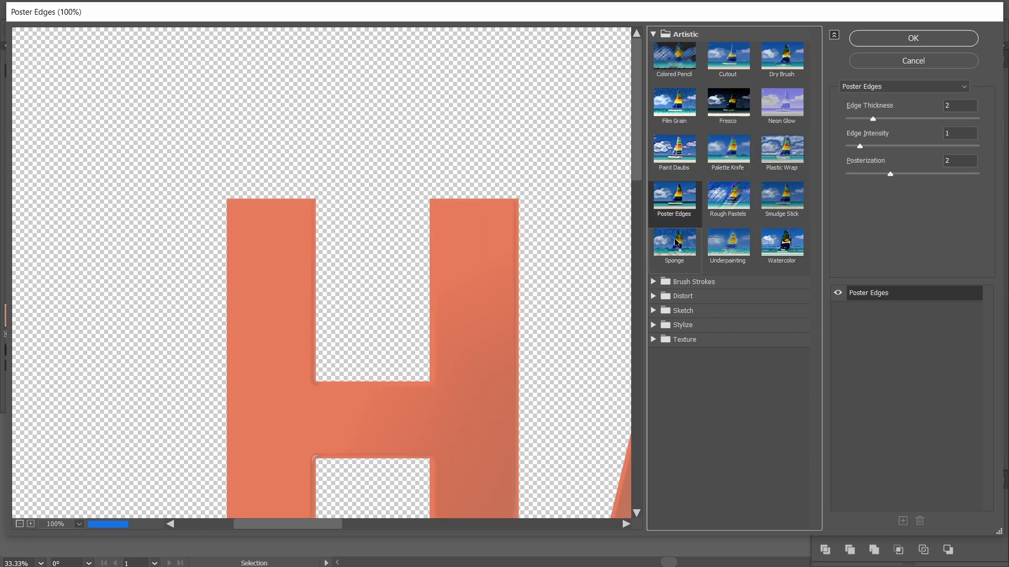
click(676, 243)
click(728, 242)
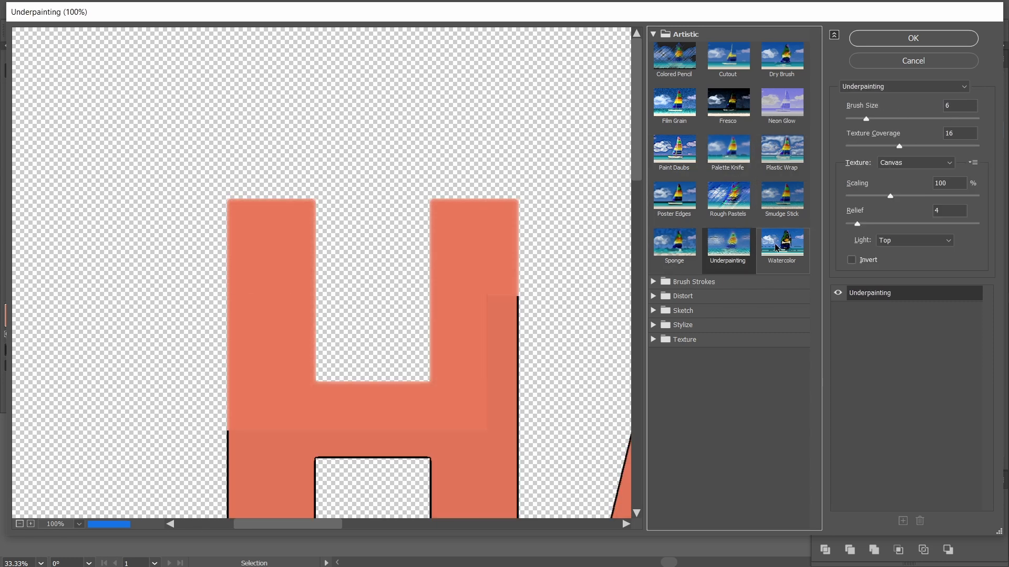
Apply the Sponge effect to the text fill with Brush Size 7, Definition 12 and Smoothness 5.
click(675, 242)
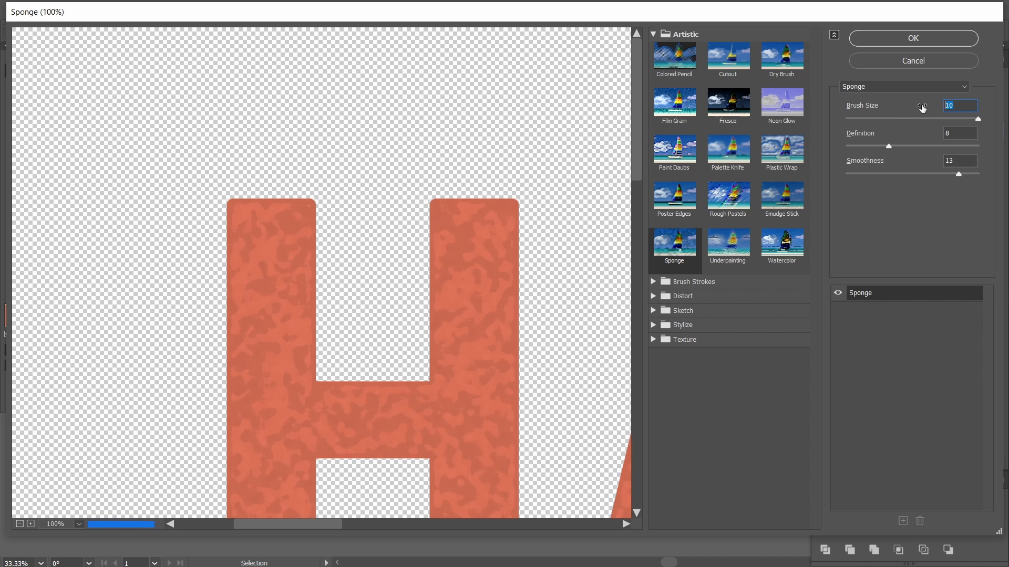
text(7)
key(Tab)
text(12)
key(Tab)
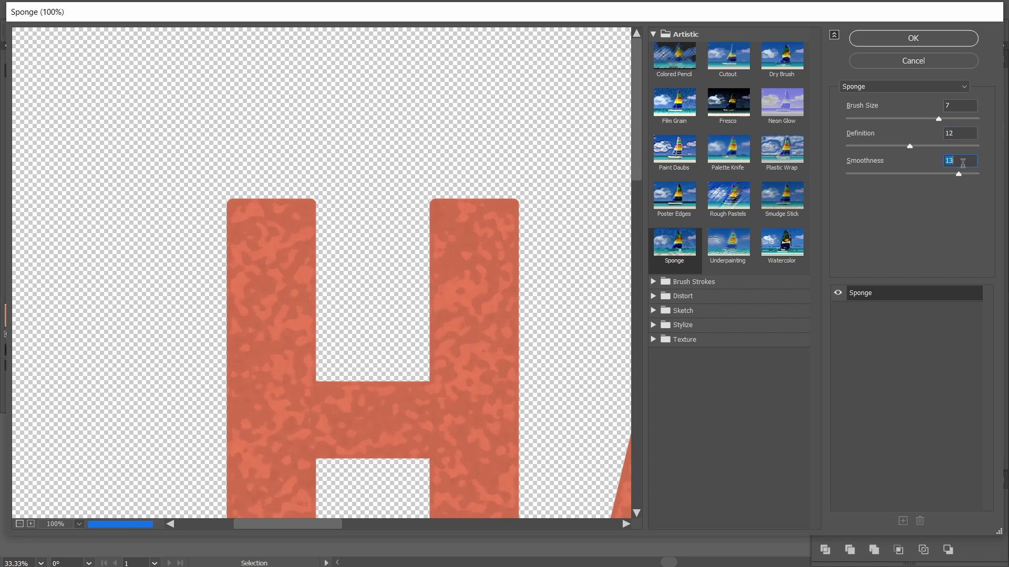
text(5)
key(Tab)
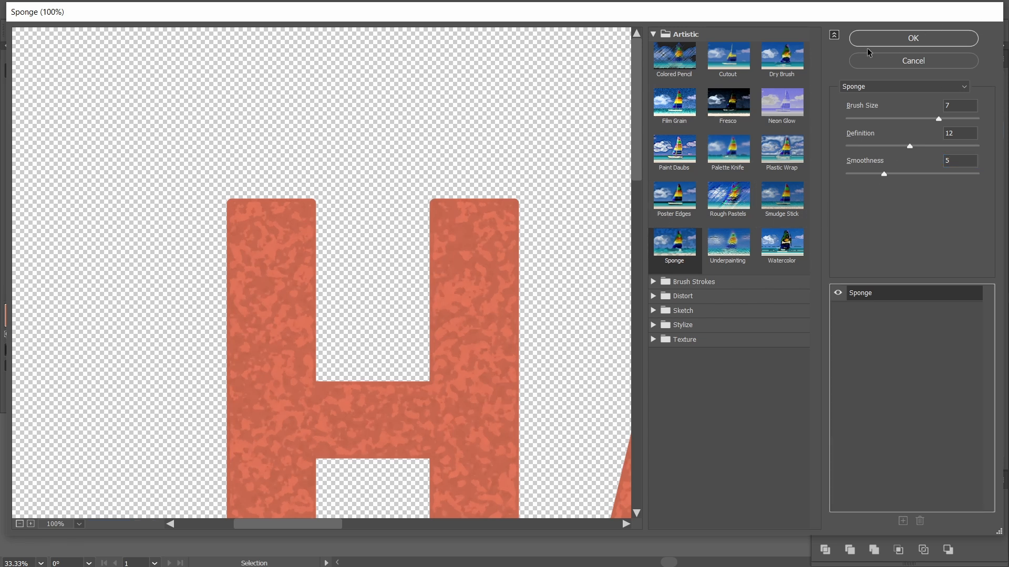
click(888, 43)
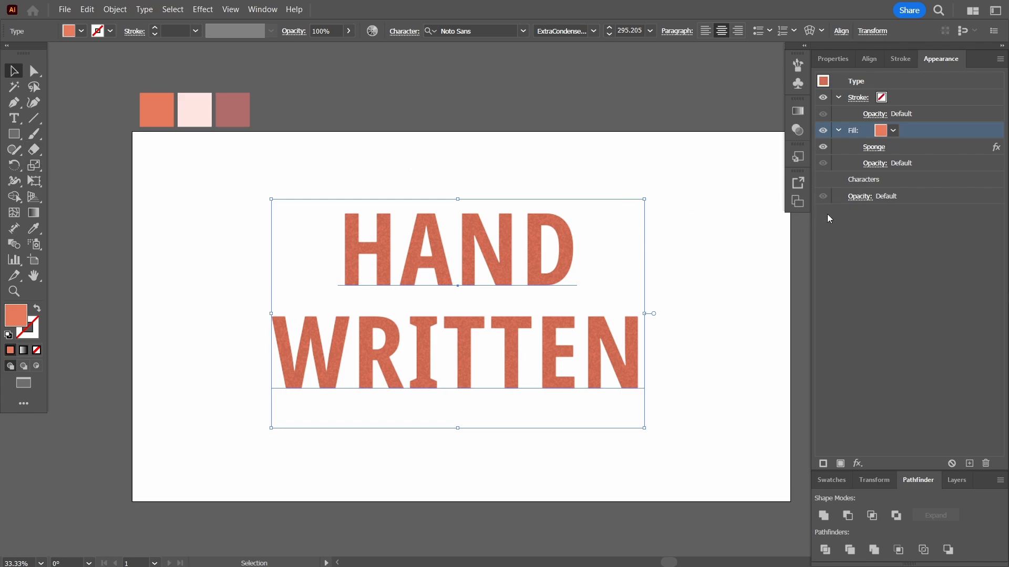
Add a new stroke to the text's appearance and set its weight to 5 pt.
click(823, 463)
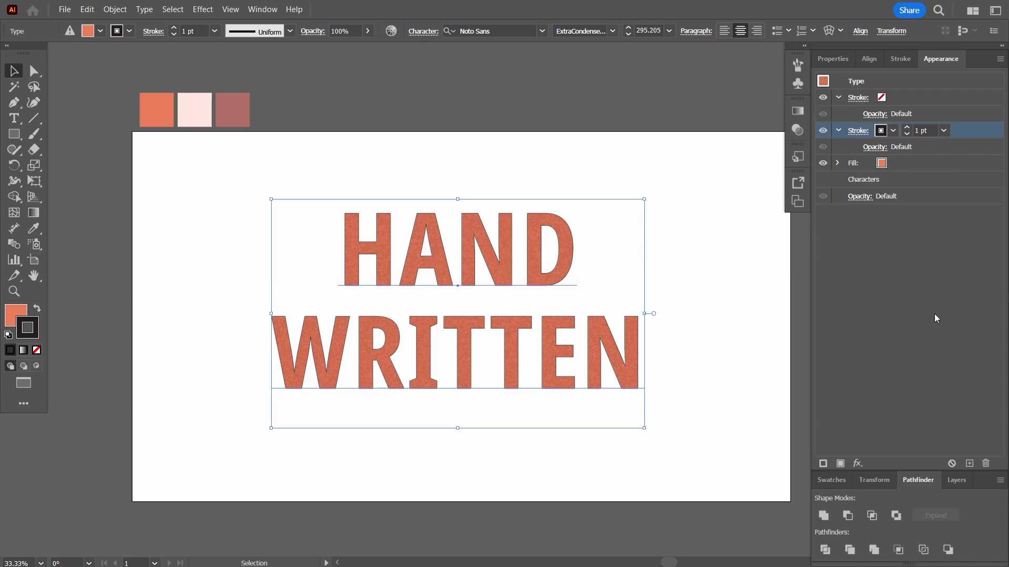
click(928, 130)
text(5)
key(Return)
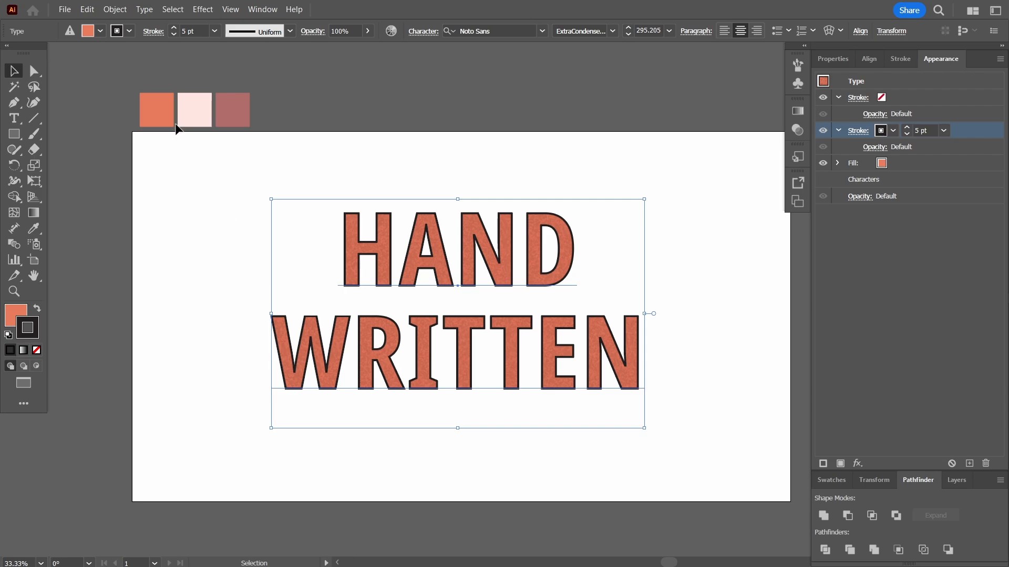
Look up the hex code of the dusty rose square's fill colour without changing it.
click(219, 112)
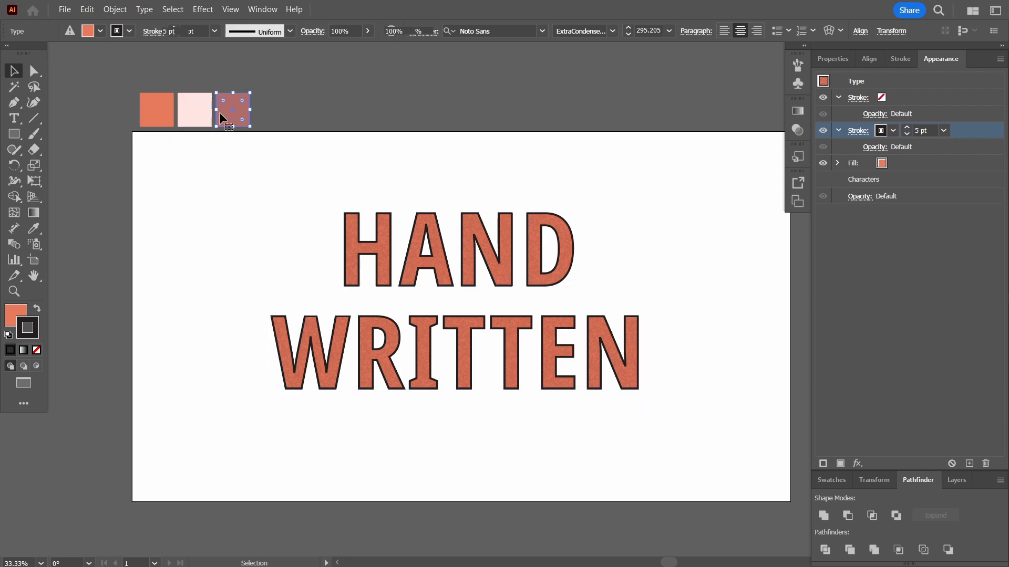
click(17, 319)
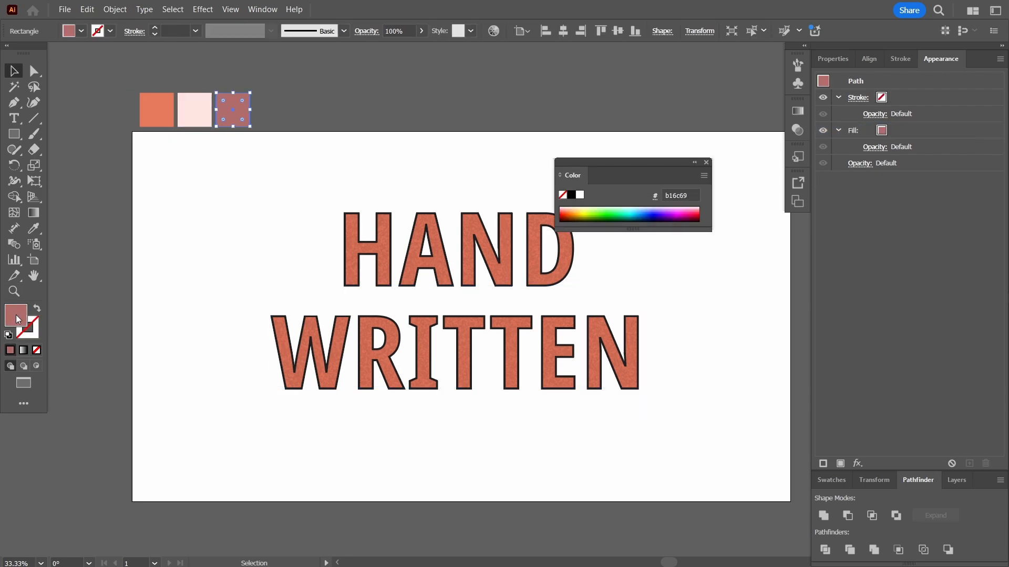
click(706, 162)
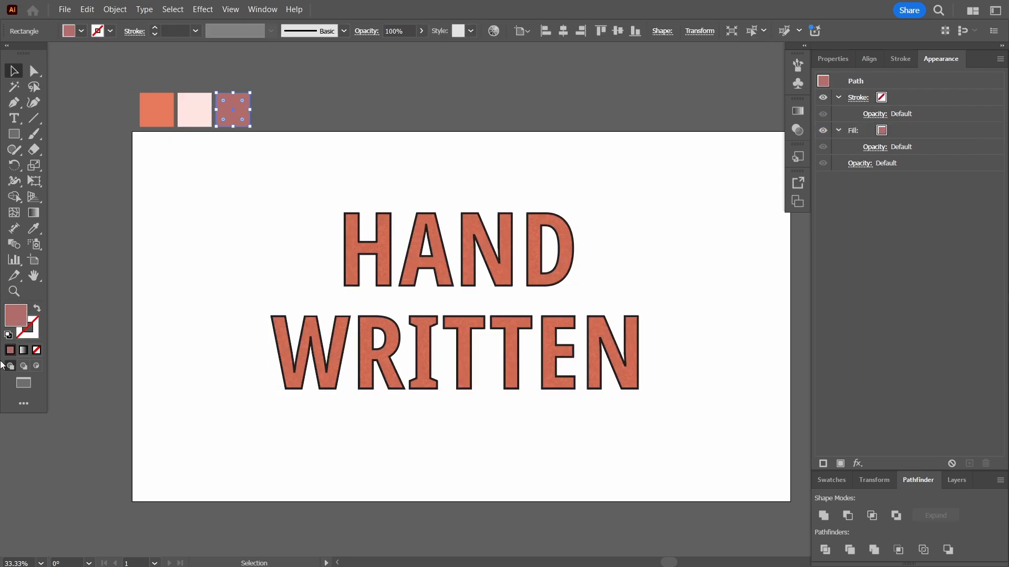
double_click(23, 314)
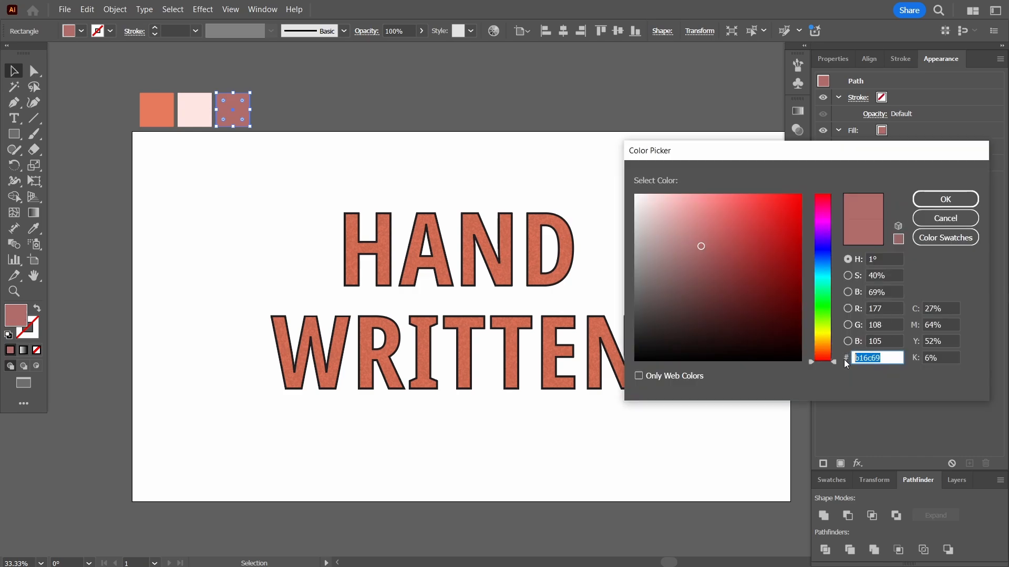
click(945, 218)
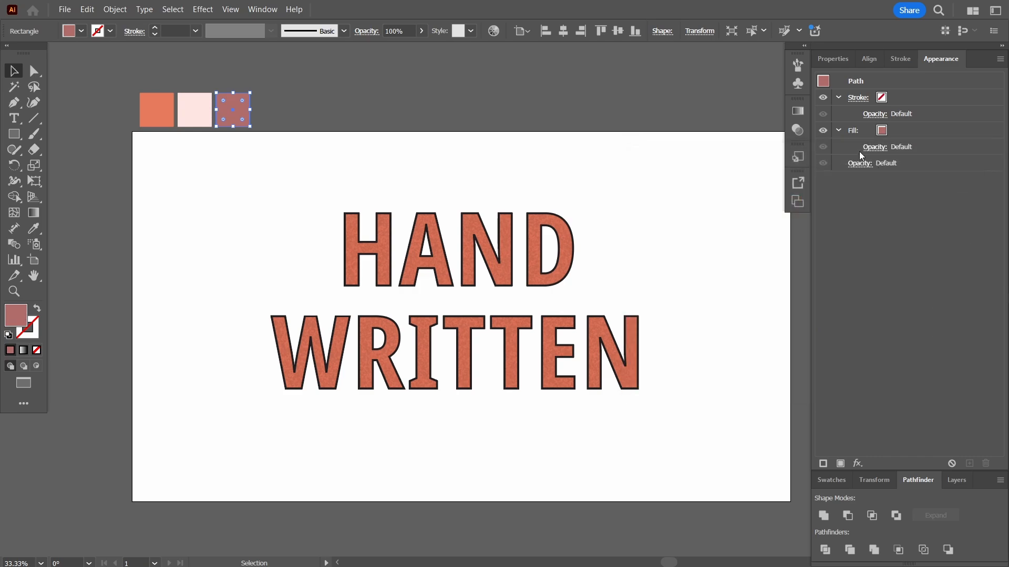
Set the colour of the text's 5 pt stroke to the dusty rose b16c69.
click(514, 291)
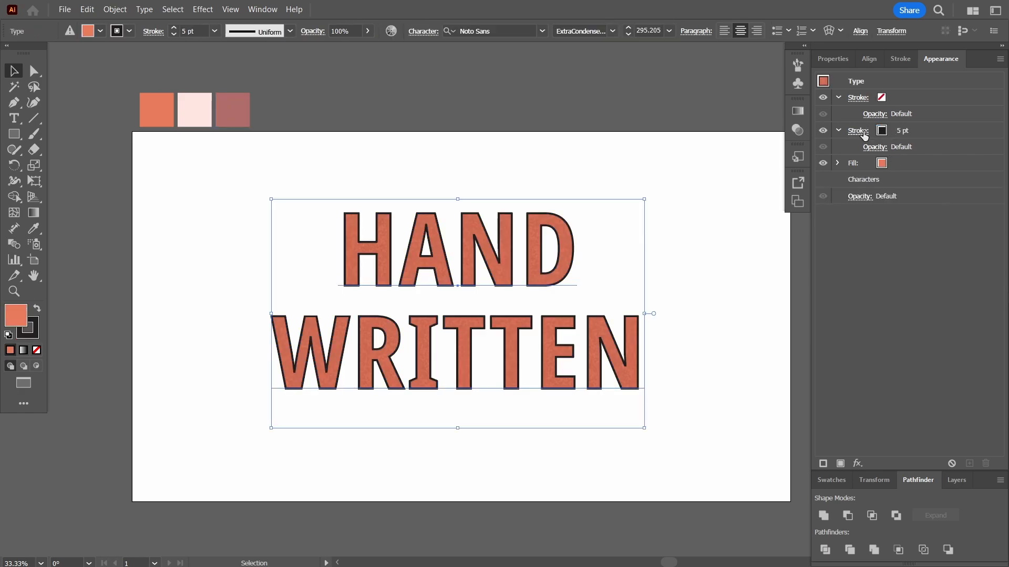
click(886, 133)
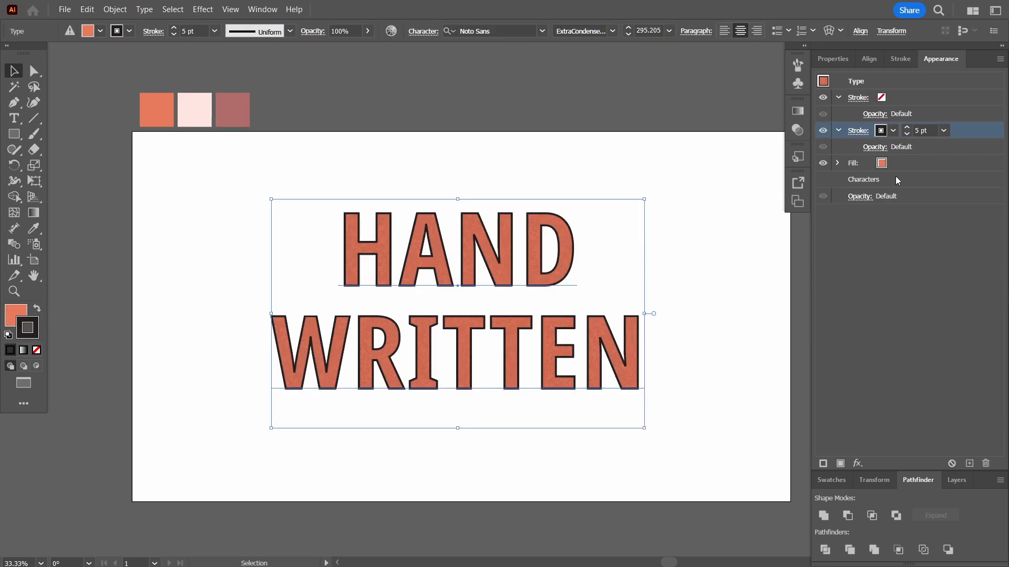
double_click(28, 328)
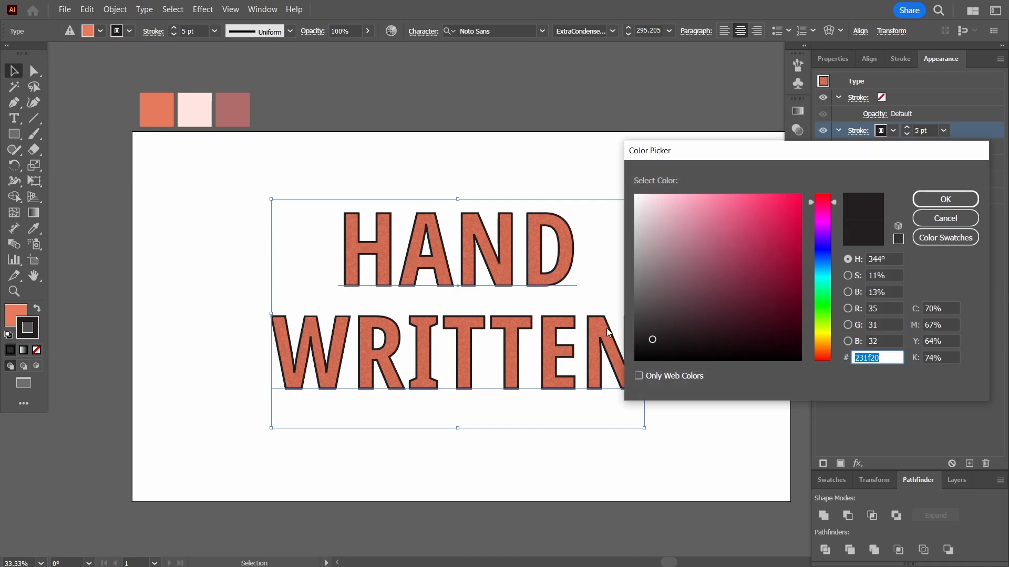
text(b16c69)
key(Tab)
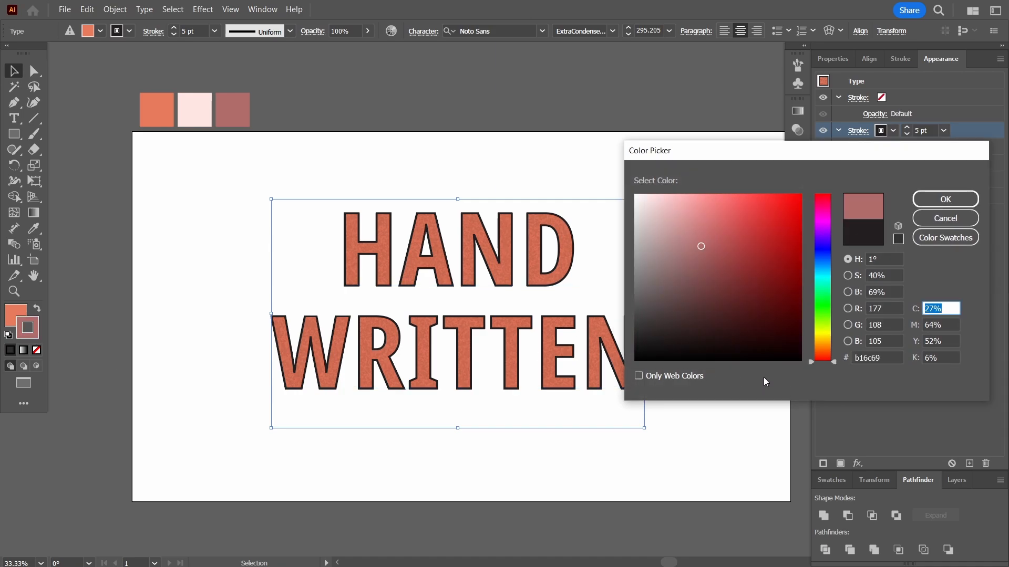
click(942, 203)
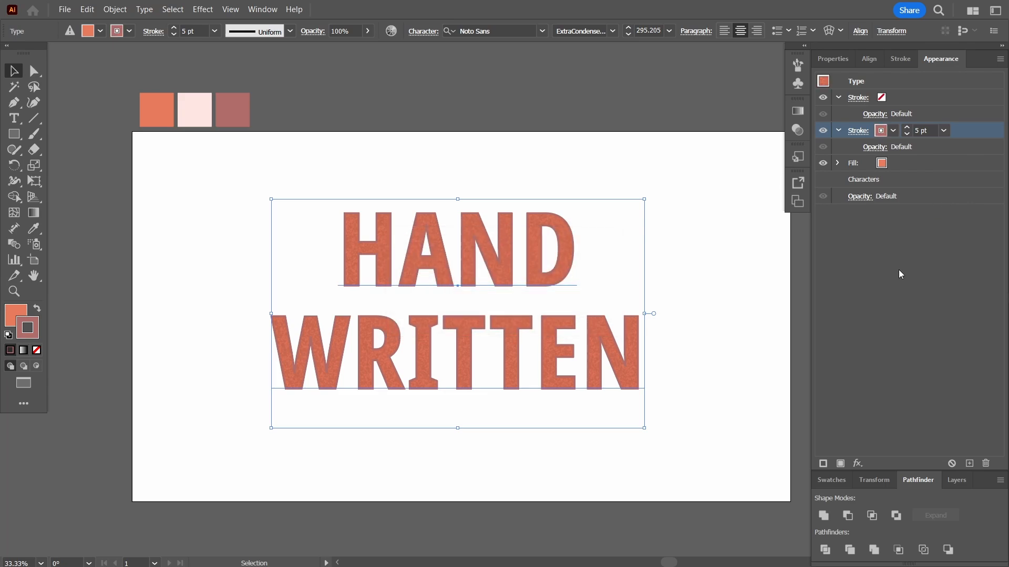
Darken the text's 5 pt stroke from dusty rose to a deep brownish maroon.
double_click(27, 328)
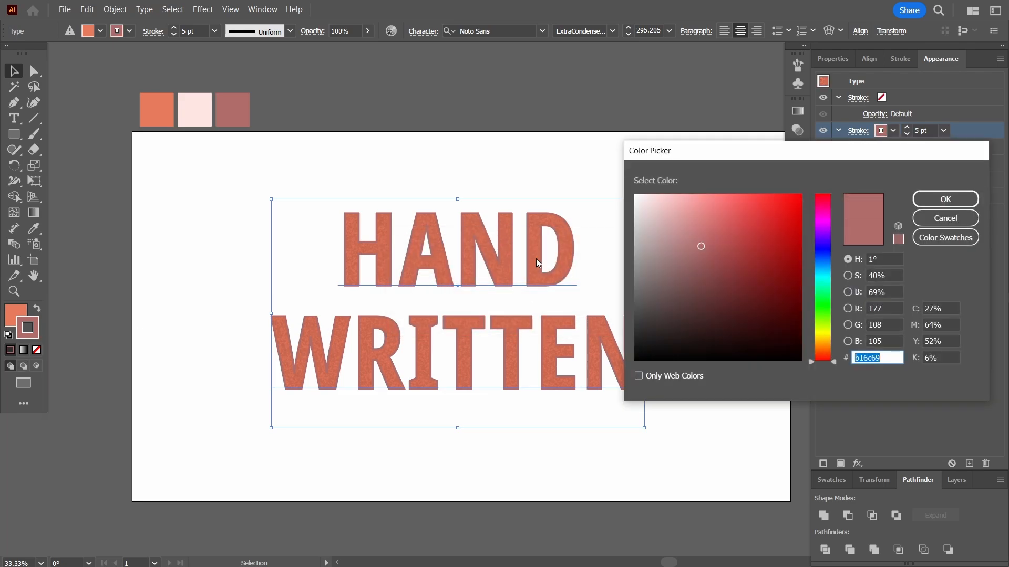
mouse_move(700, 245)
mouse_down()
mouse_move(698, 303)
mouse_move(710, 306)
mouse_up()
click(945, 199)
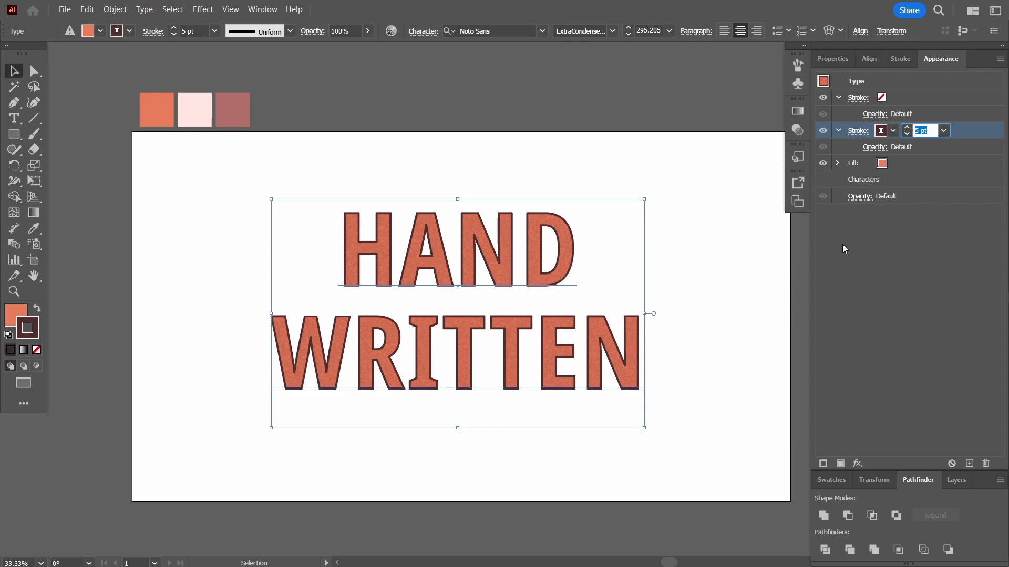
Add a Transform effect to the text's 5 pt stroke that moves it -10 px horizontally and -10 px vertically, and deselect the text.
click(838, 130)
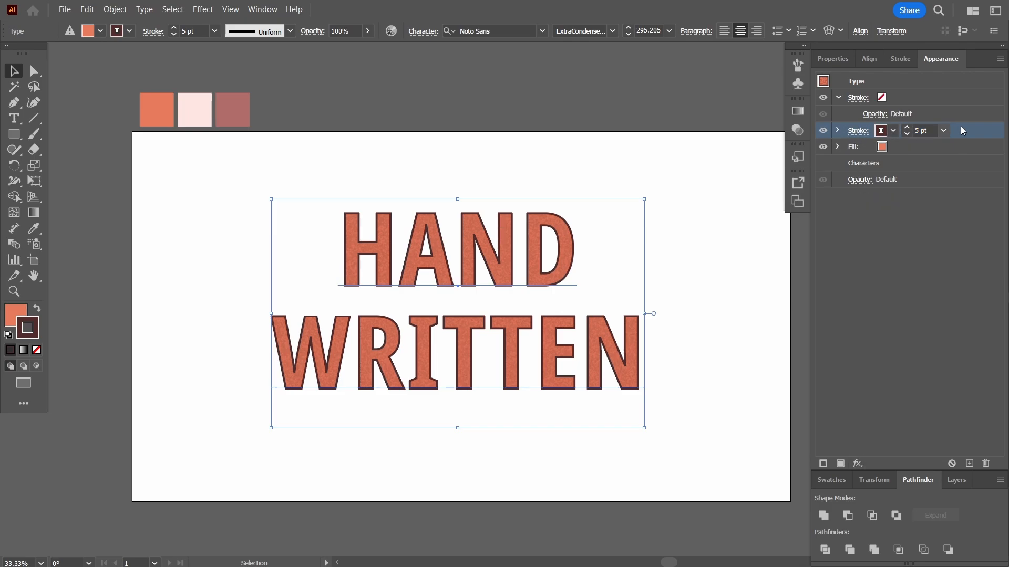
click(838, 131)
click(935, 149)
click(857, 463)
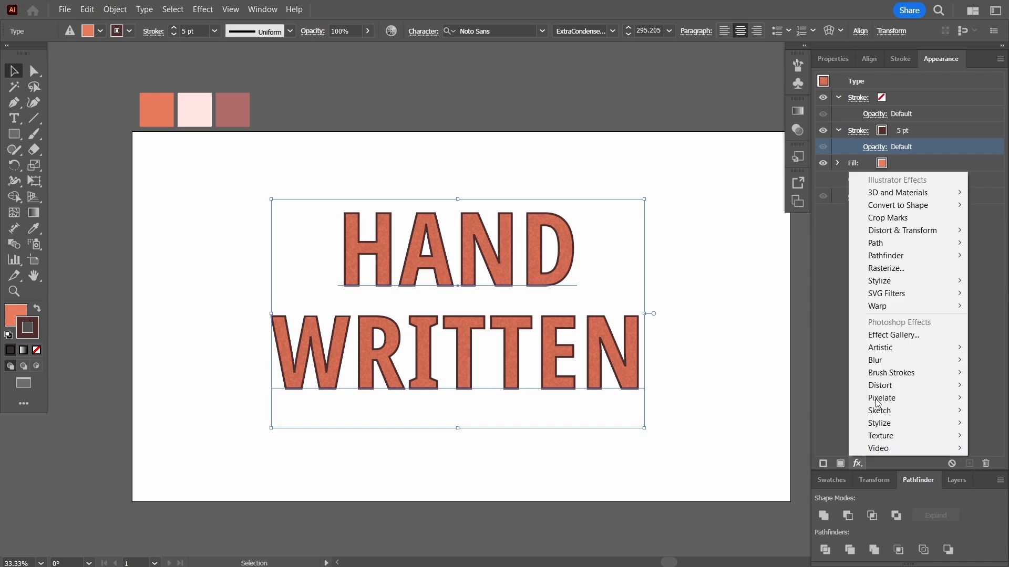
mouse_move(899, 227)
click(793, 268)
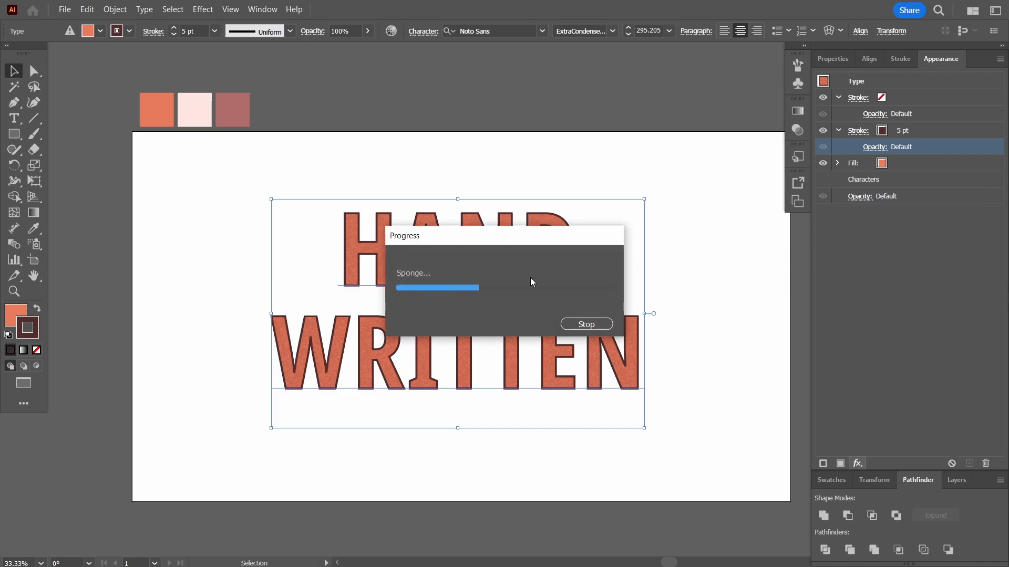
key(Tab)
key(Tab)
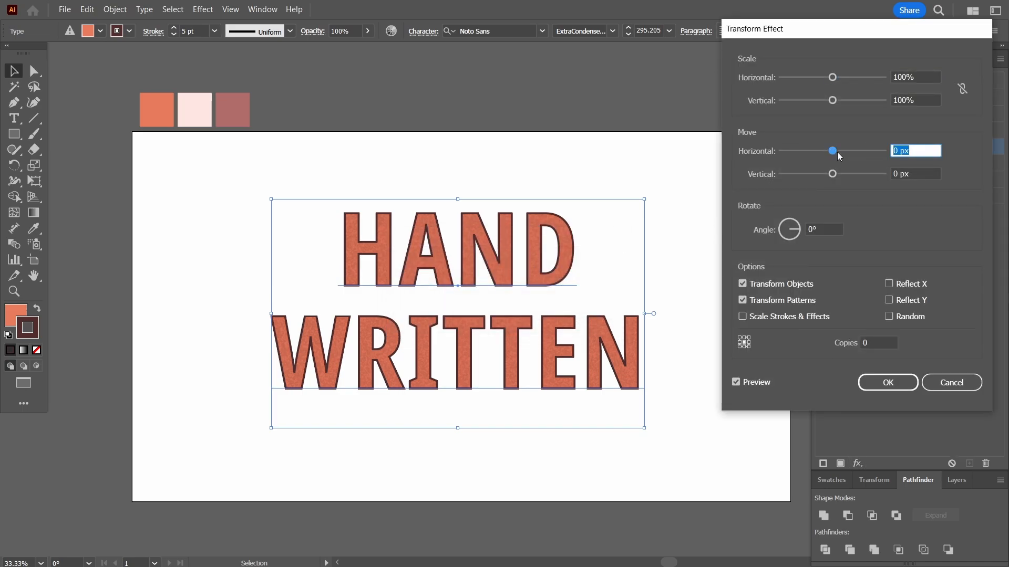
text(15)
key(Tab)
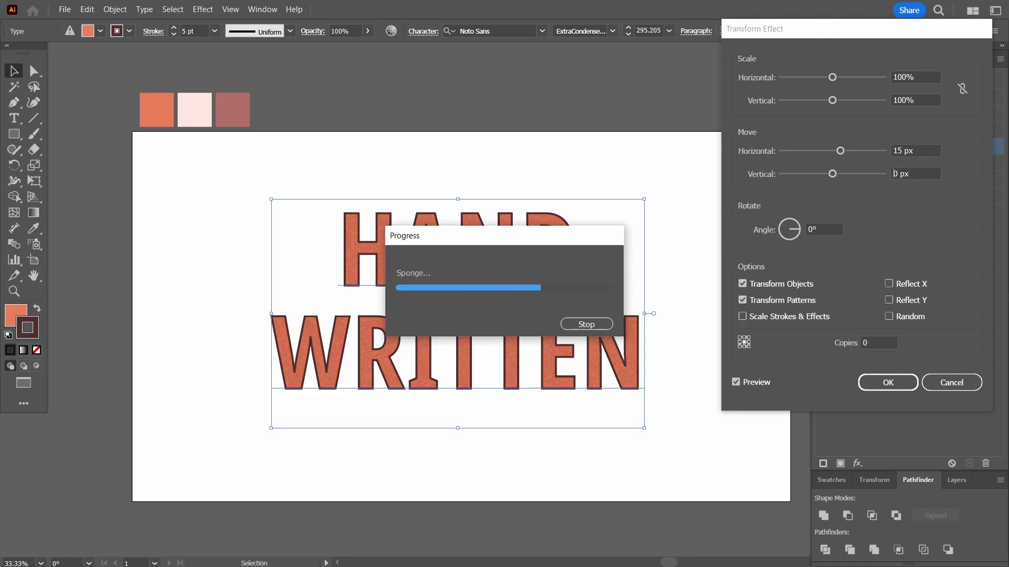
key(shift+Tab)
text(-10)
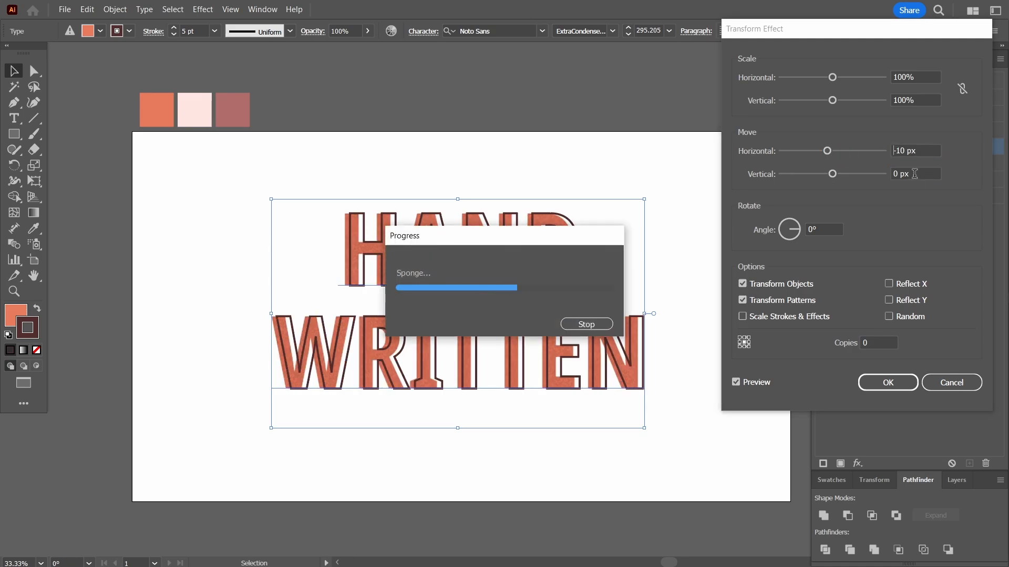
key(Tab)
text(-10)
key(Tab)
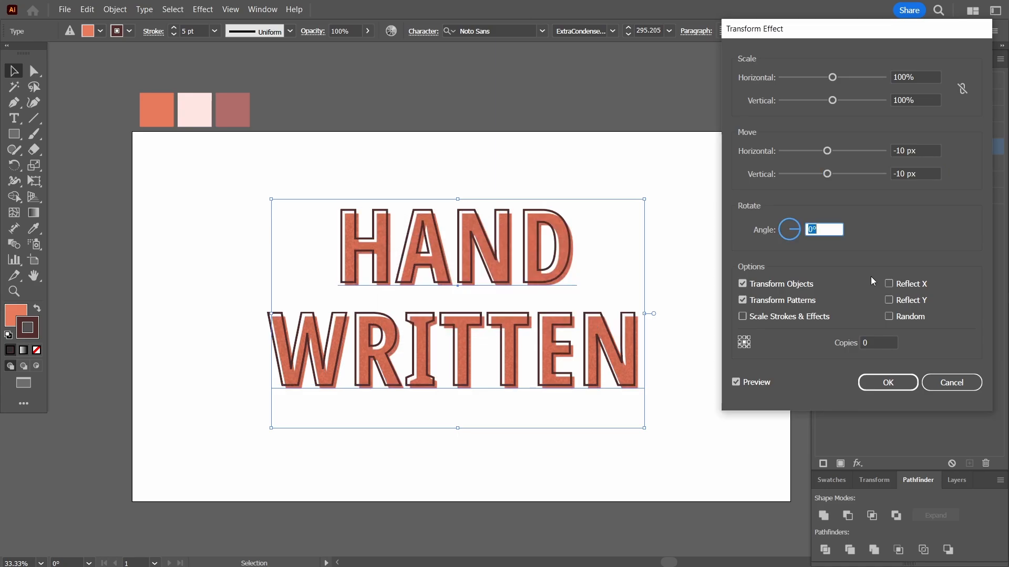
click(881, 385)
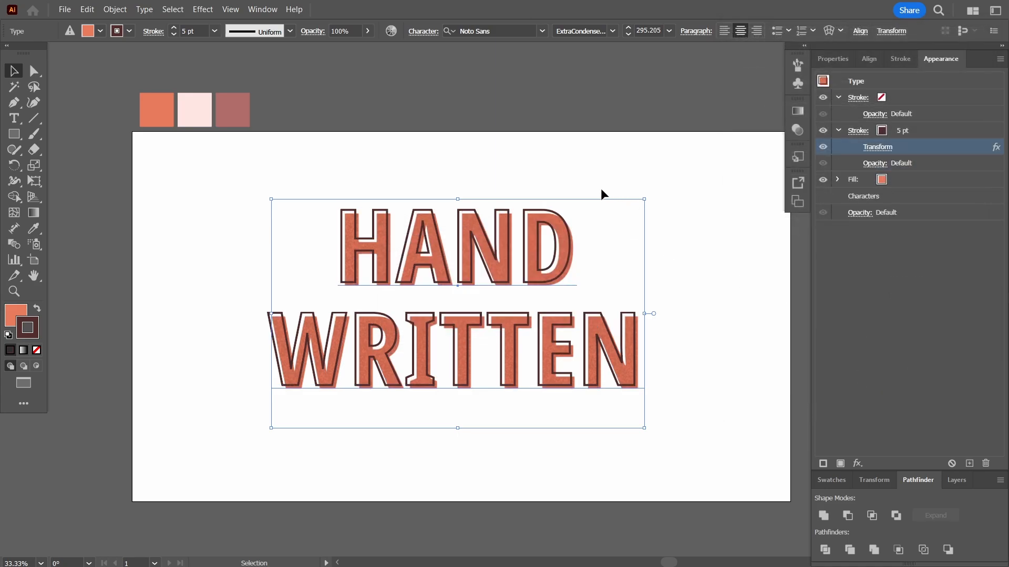
click(693, 192)
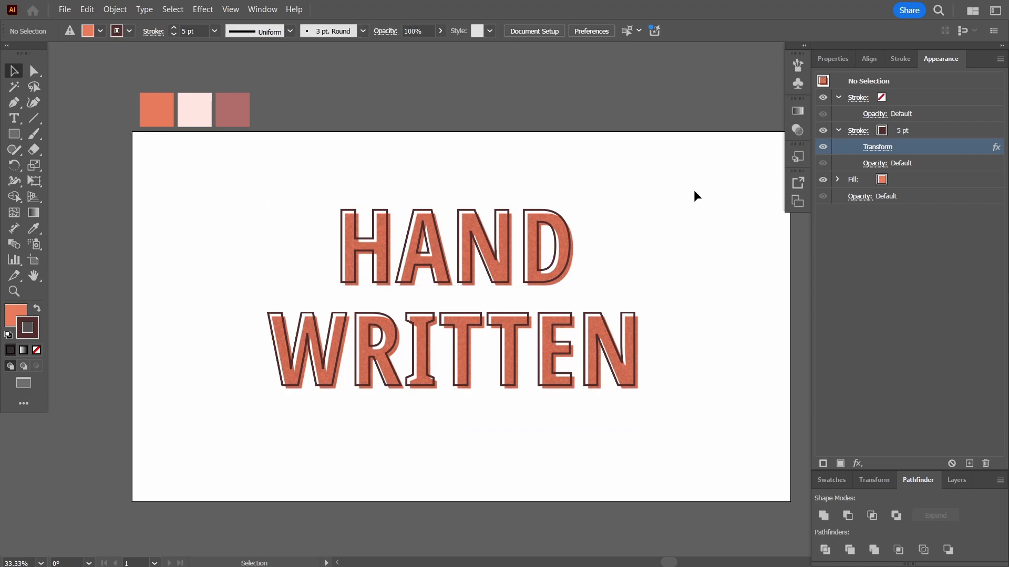
Apply a Roughen effect to the text's dark stroke with relative Size 1%, Detail 9/in and Corner points.
scroll(580, 183, up, 1)
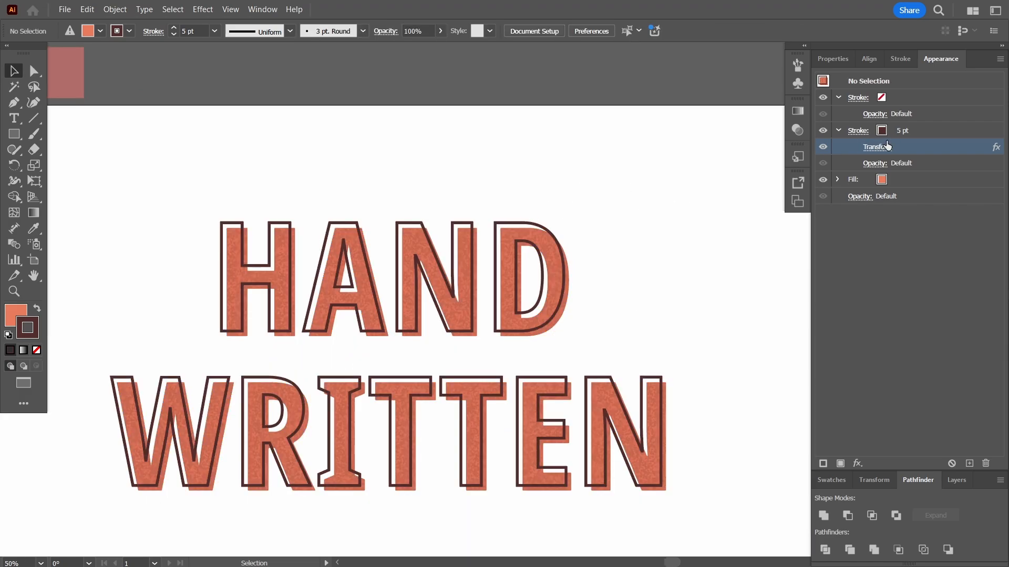
click(857, 462)
mouse_move(913, 258)
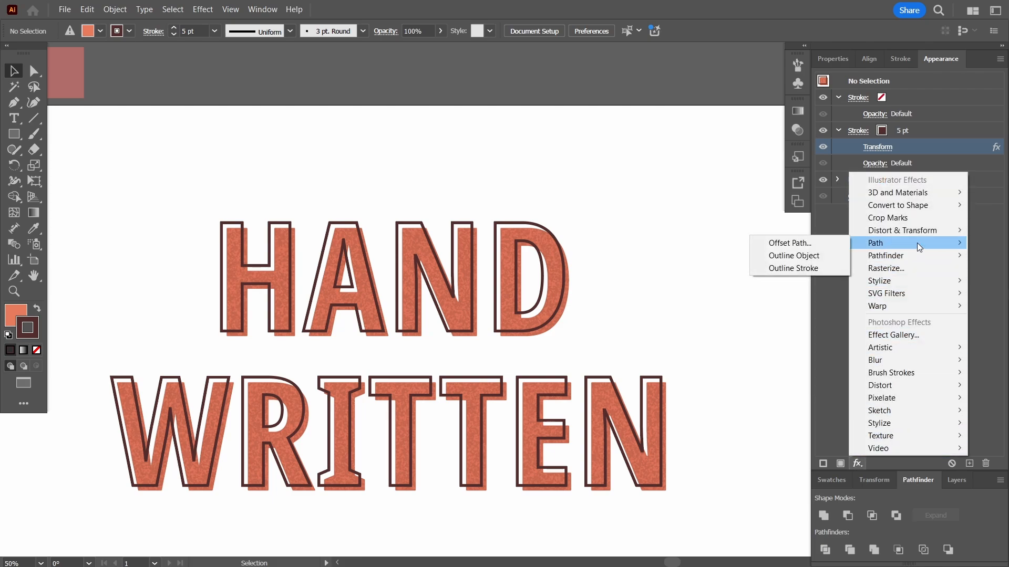
mouse_move(925, 233)
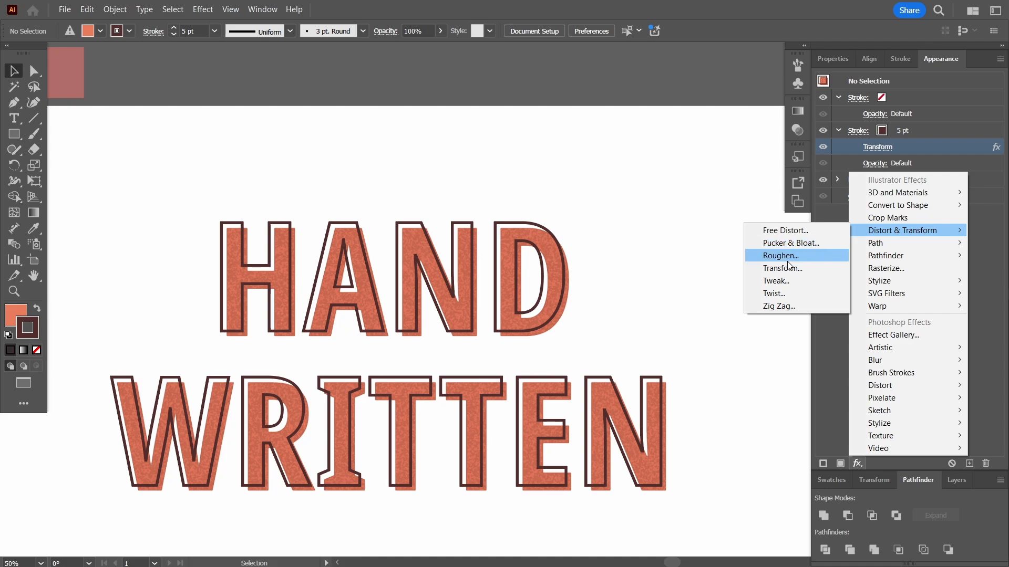
click(772, 256)
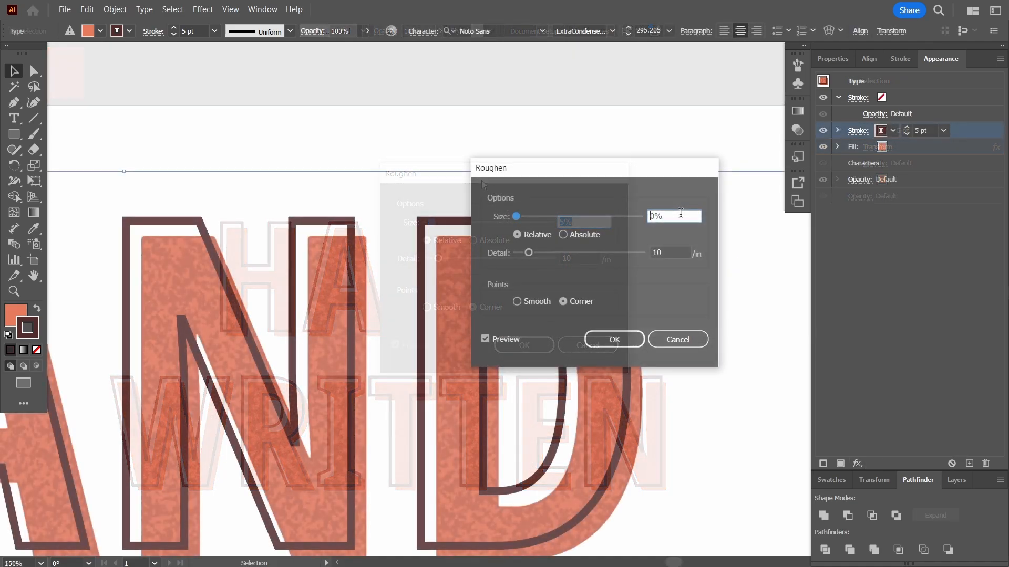
key(Up)
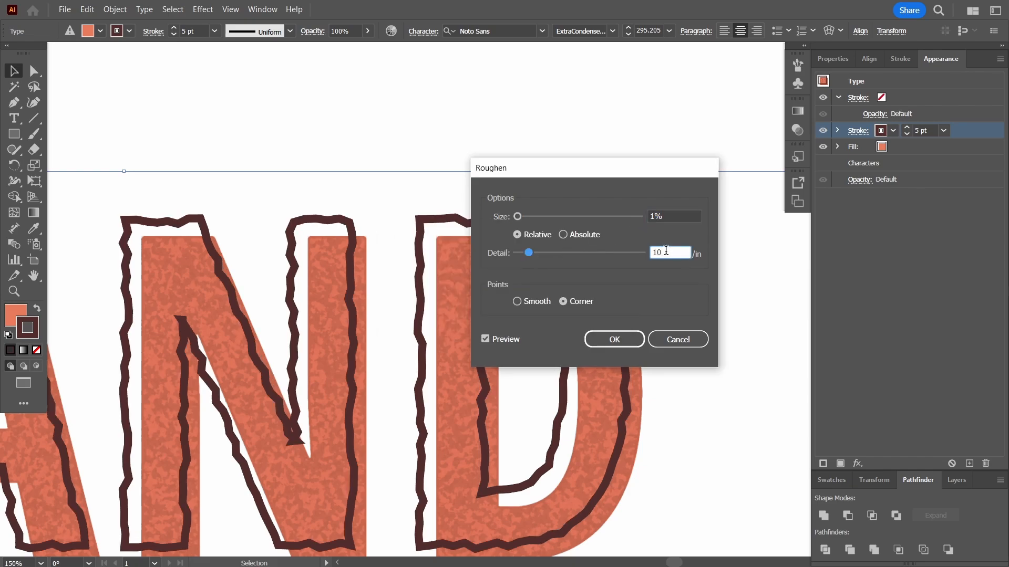
key(Down)
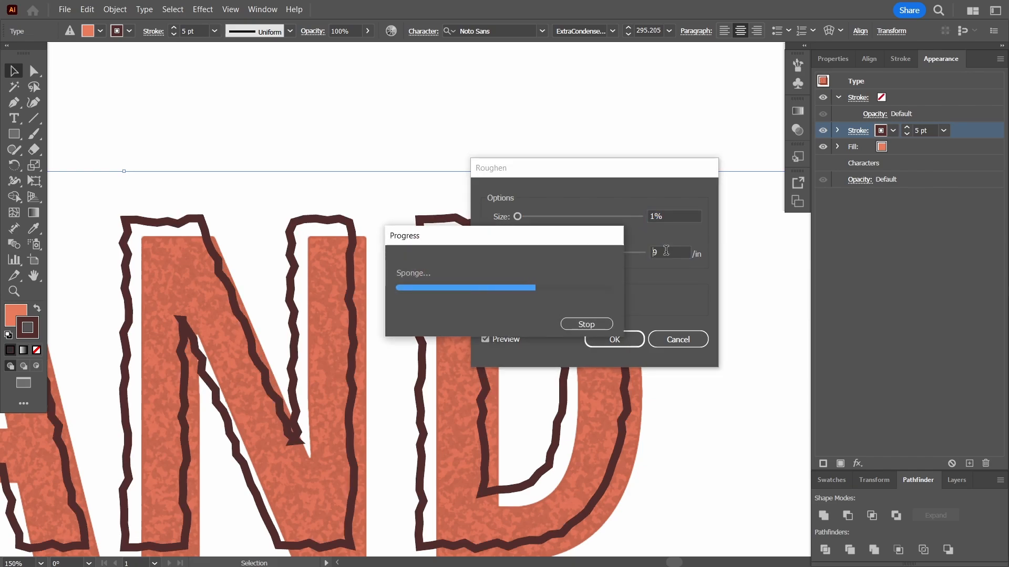
click(637, 340)
click(651, 220)
key(ctrl+0)
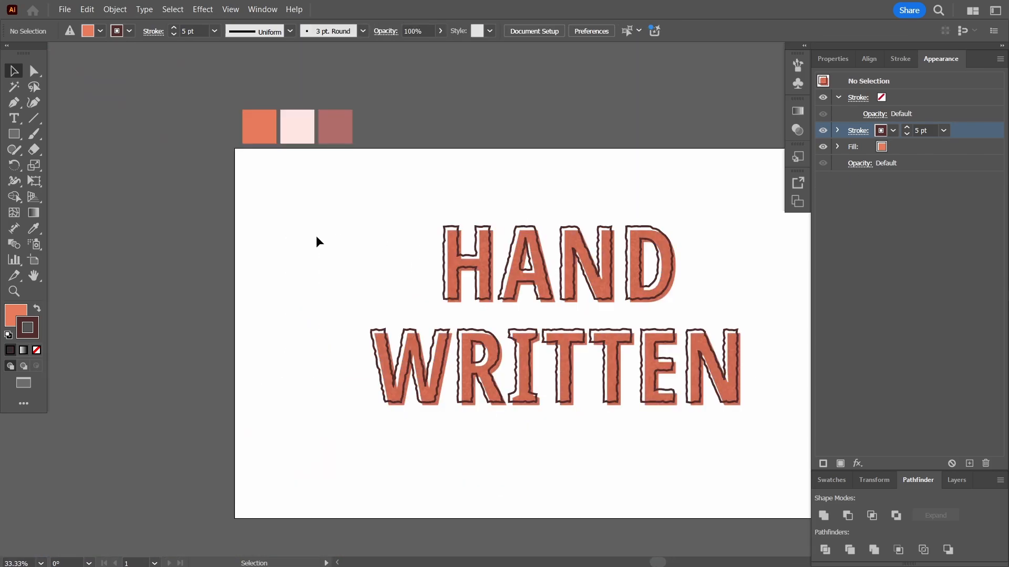
Scale the HAND WRITTEN text up proportionally about its centre to about 401 pt.
drag(342, 210, 762, 437)
key(space)
drag(763, 424, 672, 481)
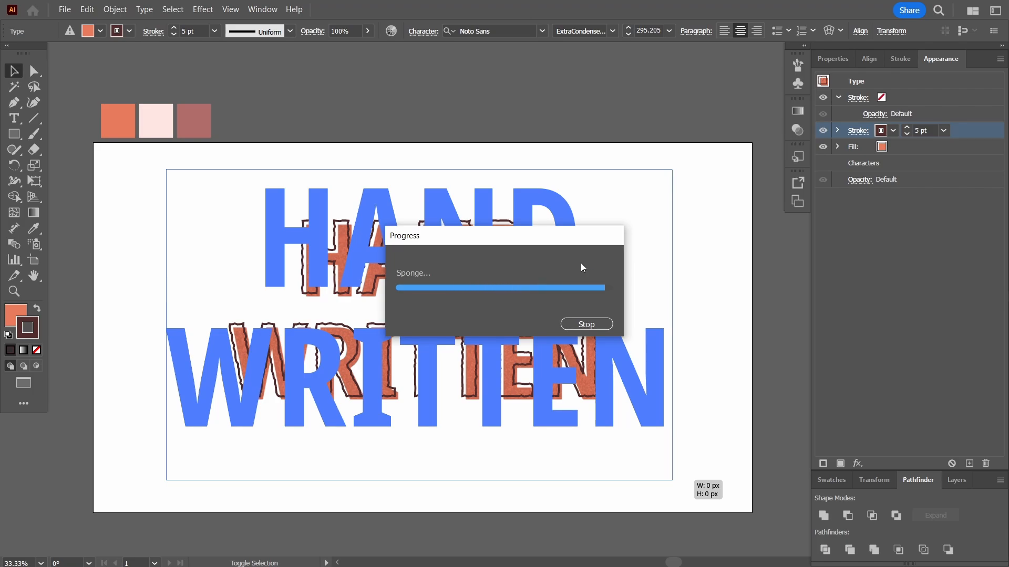
Create a rectangle 1920 px wide and 1080 px high.
click(13, 134)
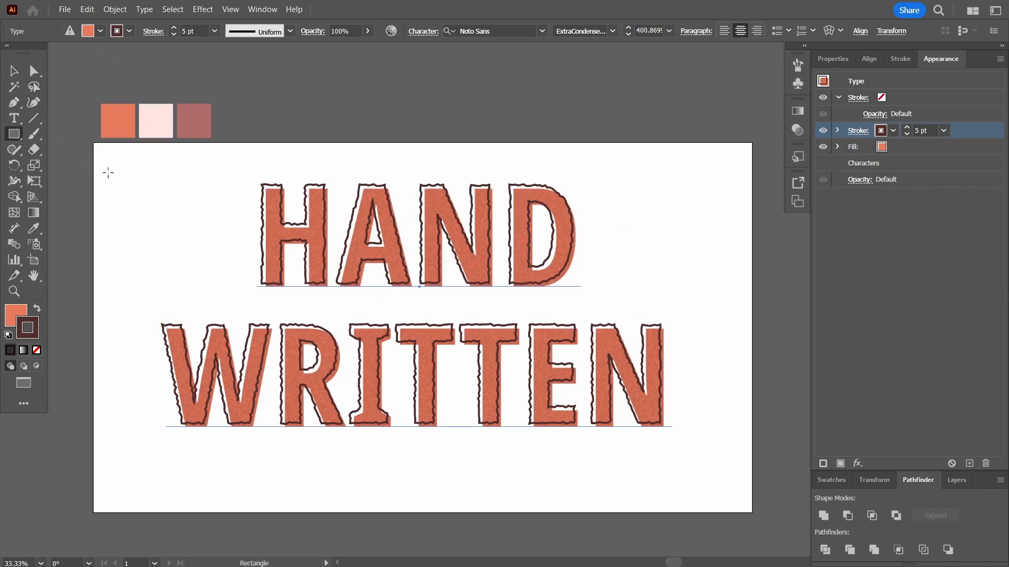
click(108, 173)
text(1920)
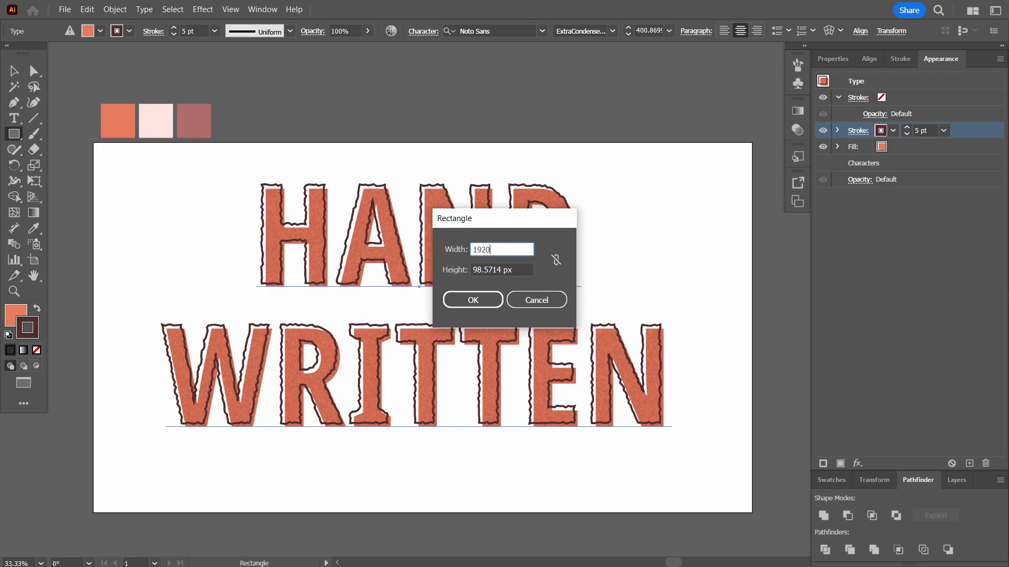
key(Tab)
text(108)
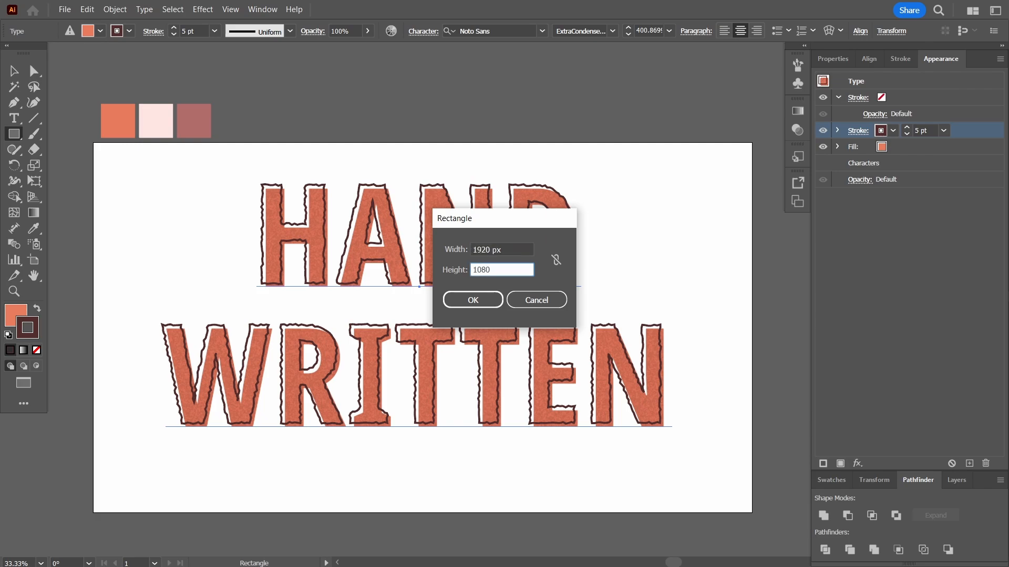
key(Return)
Centre the new rectangle horizontally and vertically on the artboard.
click(869, 59)
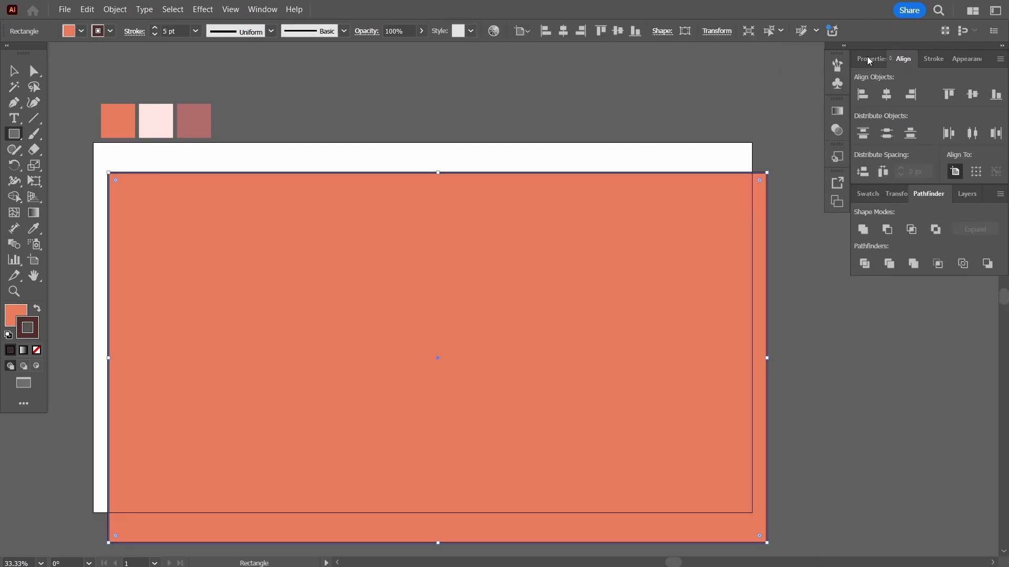
click(886, 94)
click(973, 94)
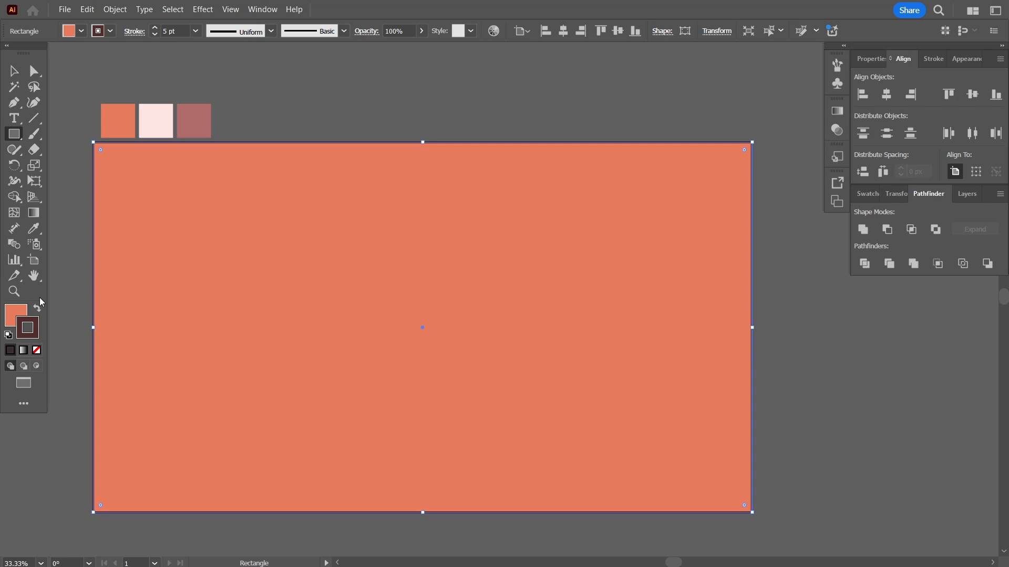
Give the rectangle the pale pink square's fill with no stroke and send it behind the text.
click(36, 350)
key(i)
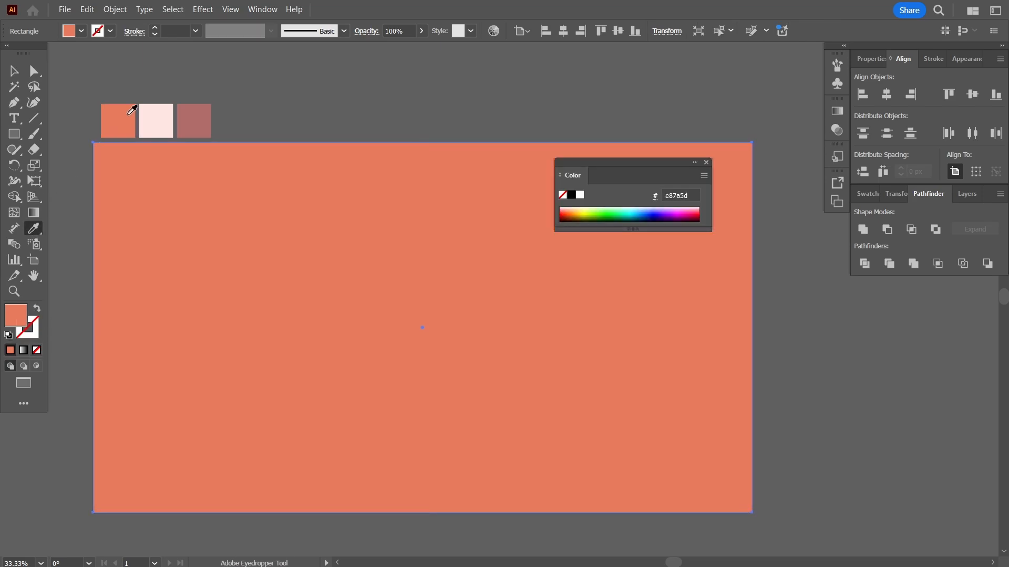
click(154, 121)
key(v)
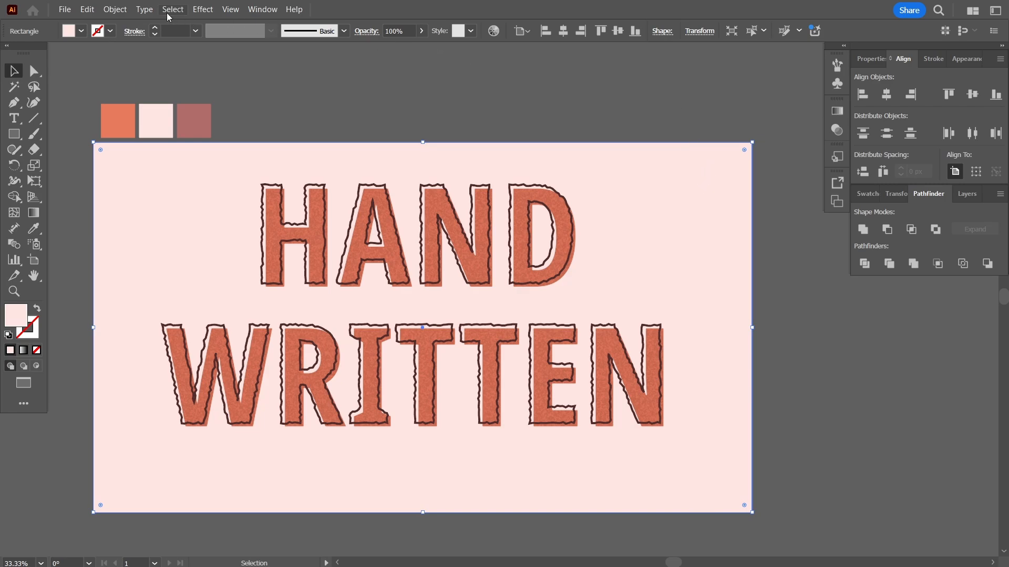
Apply a Craquelure texture to the pink background rectangle with crack spacing 34, crack depth 8 and crack brightness 7.
click(203, 9)
mouse_move(304, 342)
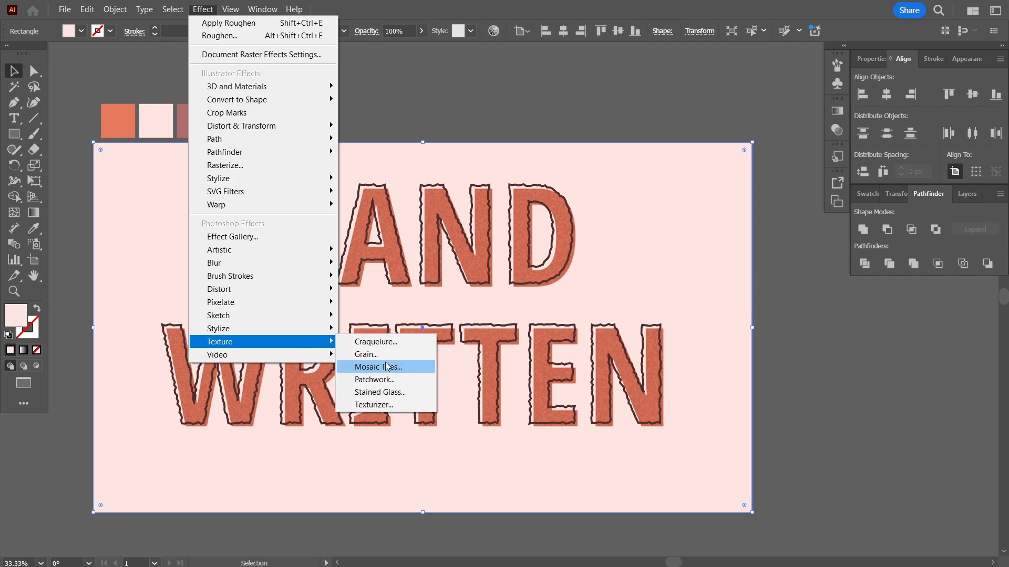
click(385, 342)
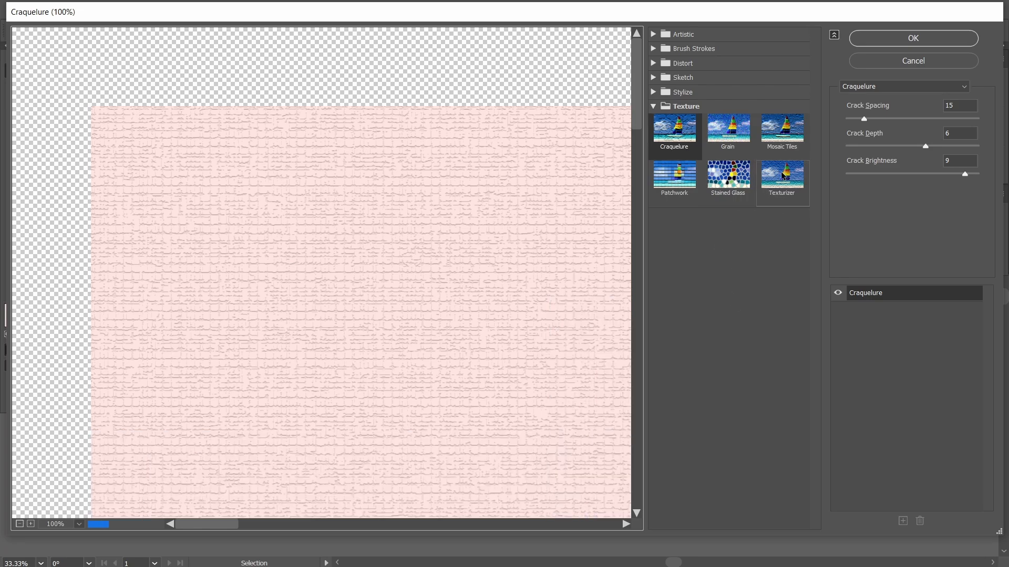
drag(925, 145, 867, 146)
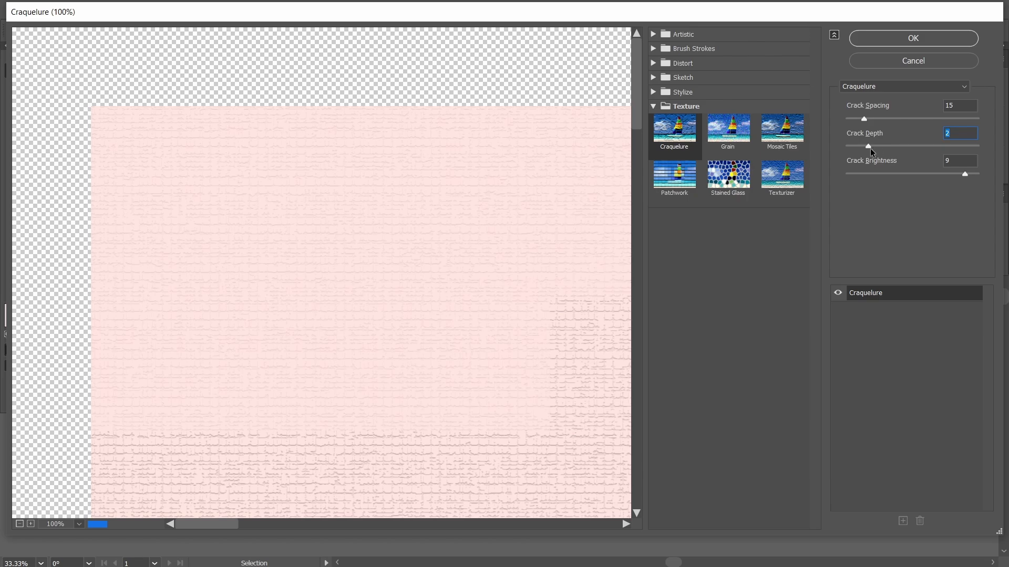
drag(922, 147, 940, 171)
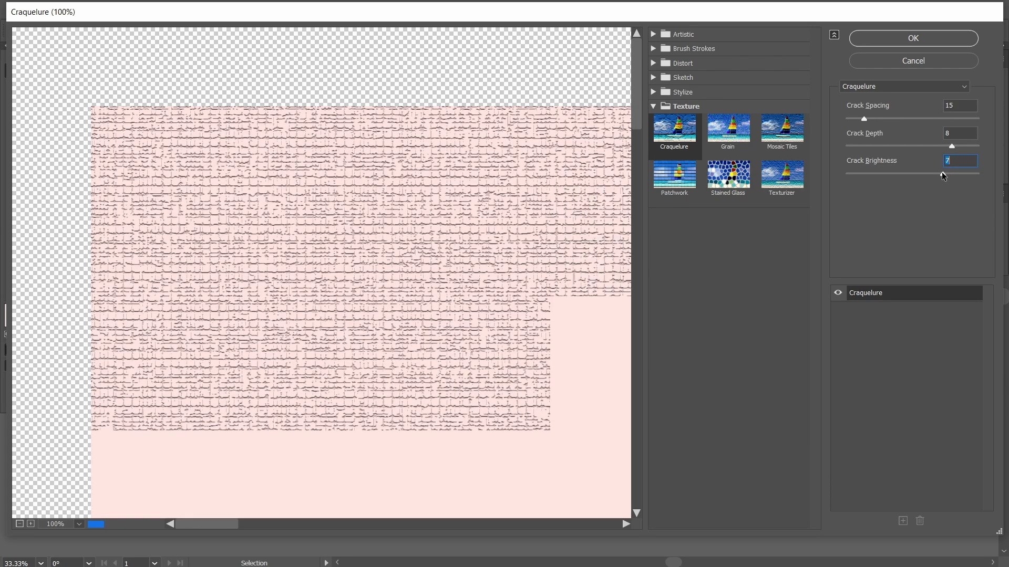
drag(863, 119, 889, 121)
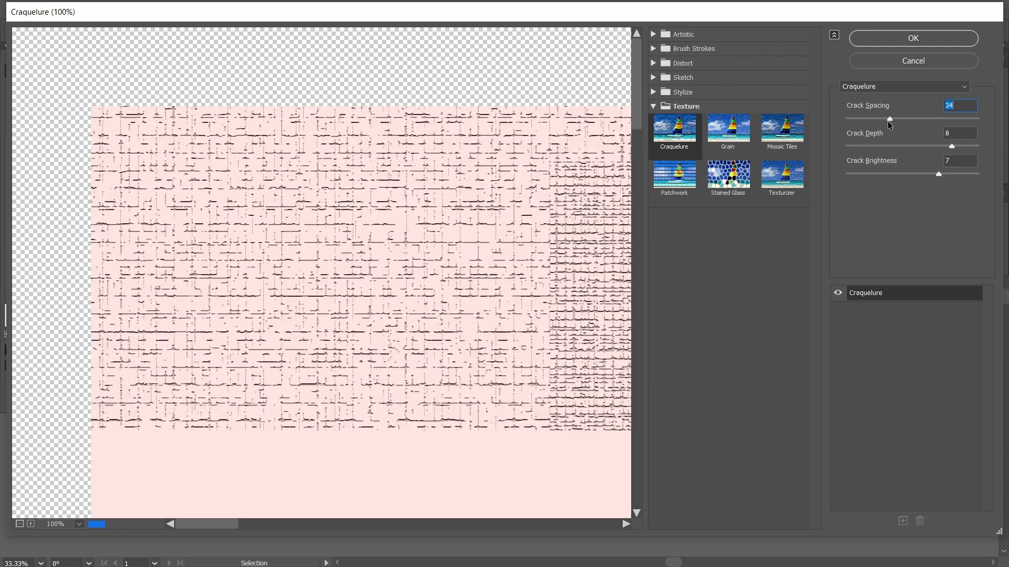
click(914, 39)
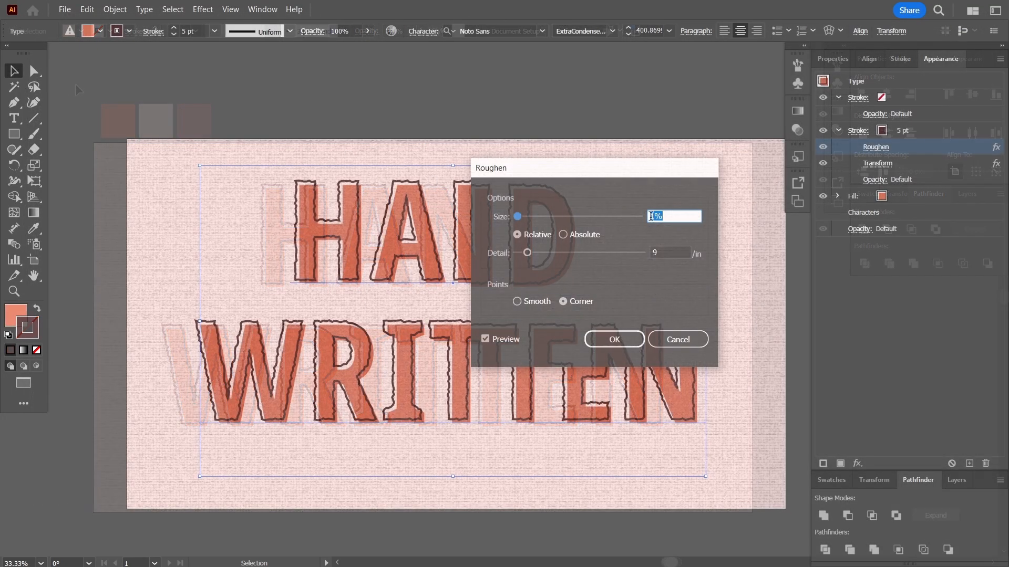
Set the detail of the Roughen effect on the text's 5 pt stroke to 6 per inch and deselect the text.
text(6)
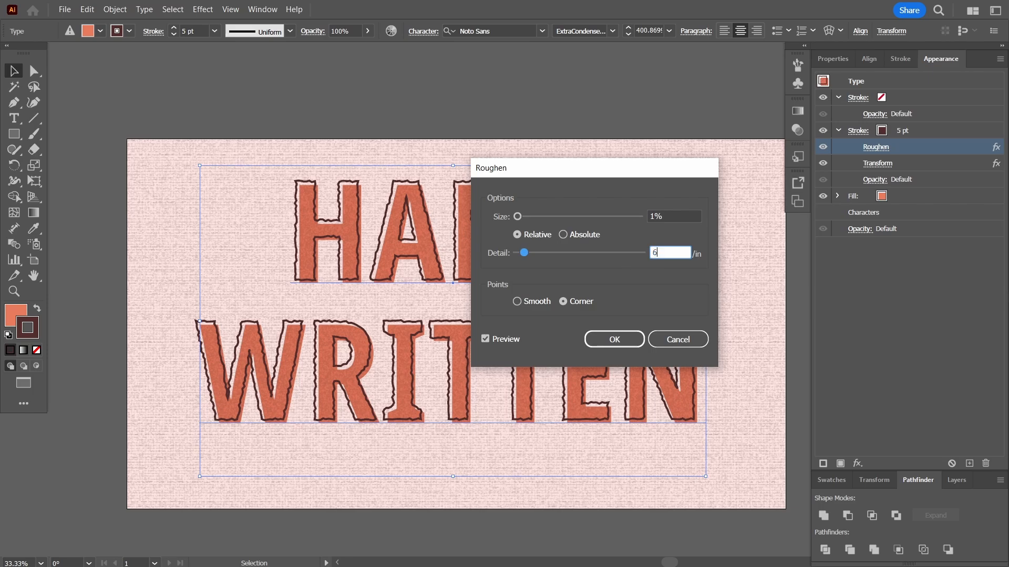
key(Tab)
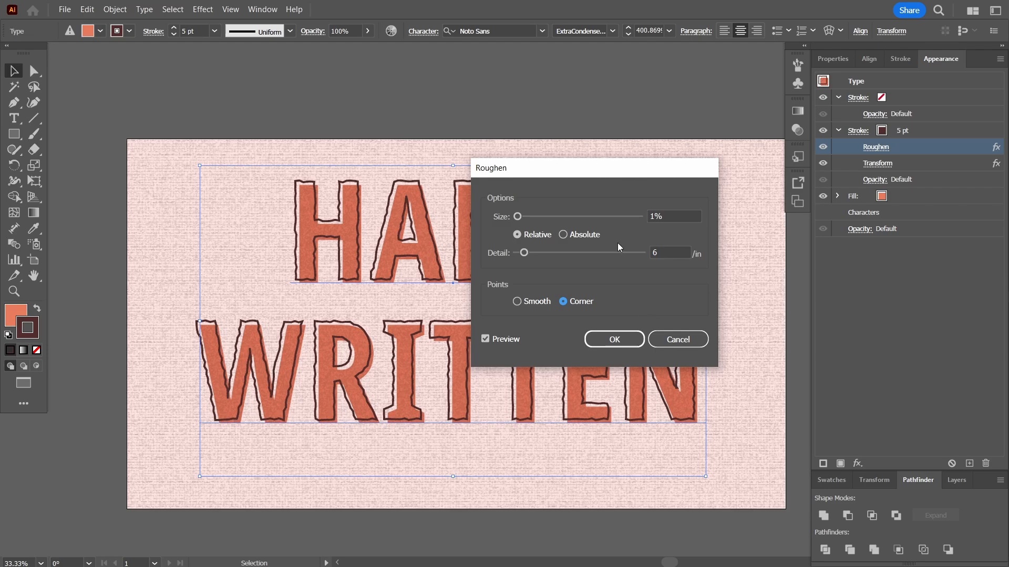
drag(596, 168, 687, 167)
click(705, 338)
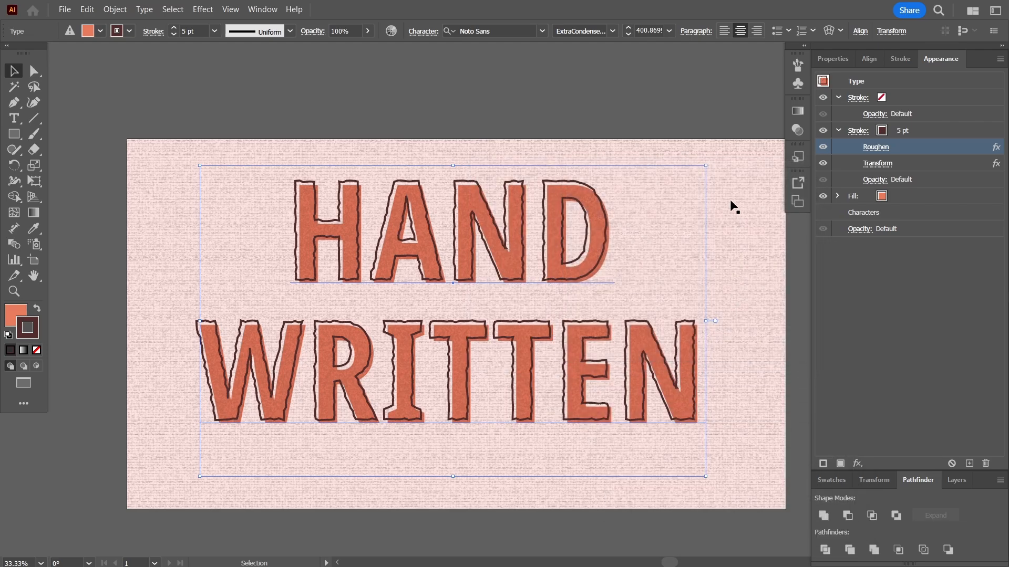
click(616, 102)
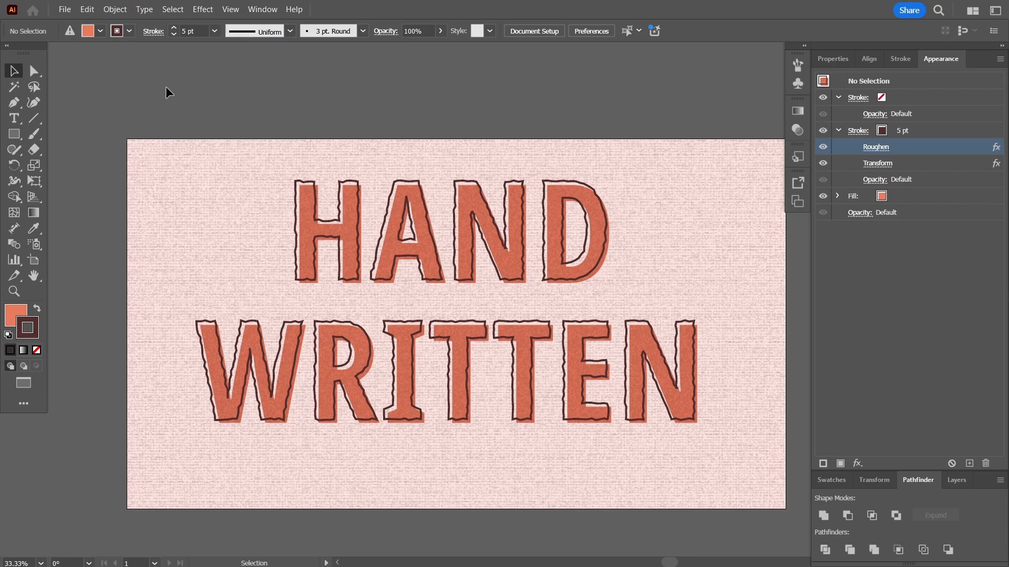
View the finished artwork in full-screen mode with the artboard fitted on screen.
key(f)
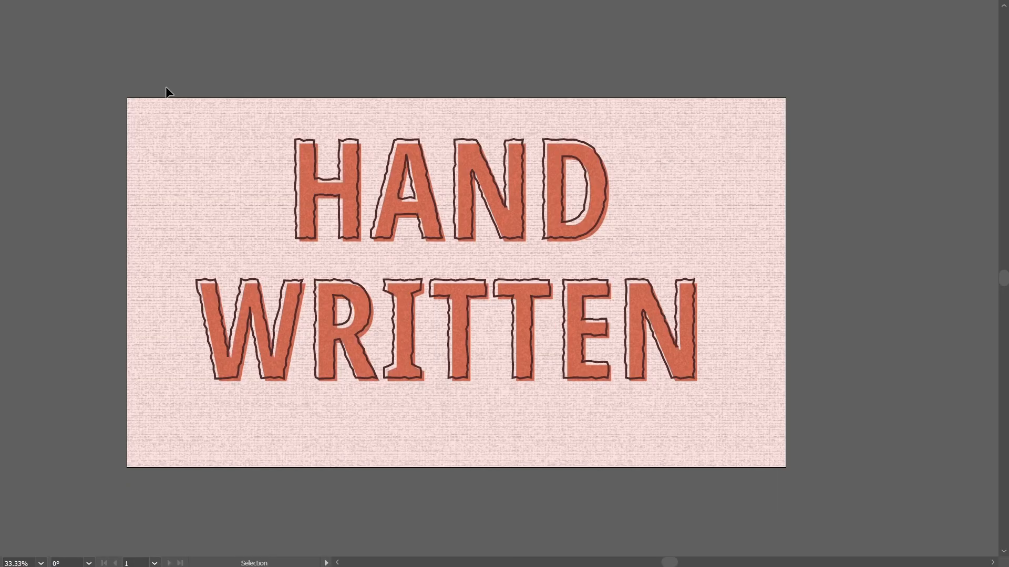
click(42, 563)
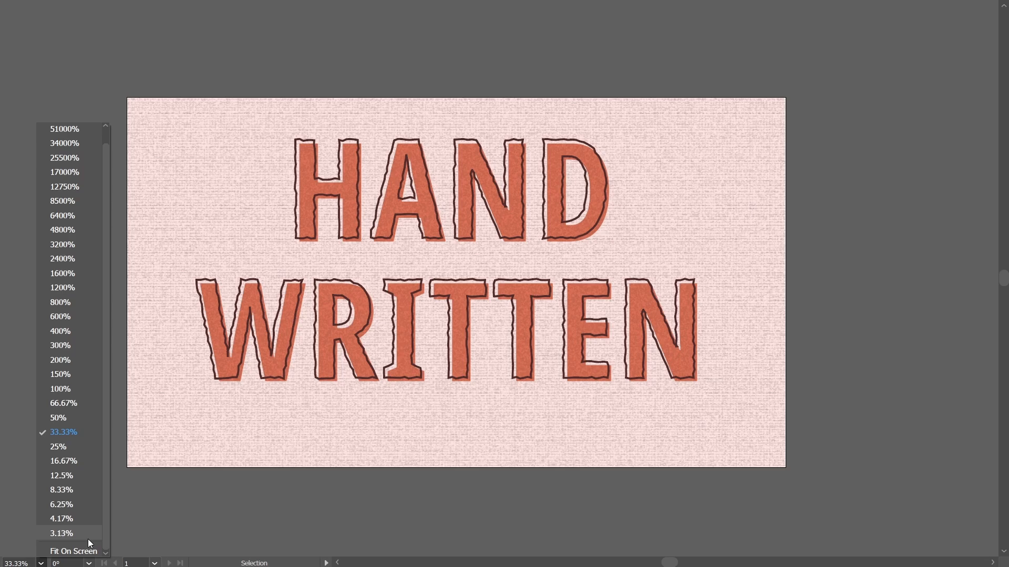
click(80, 549)
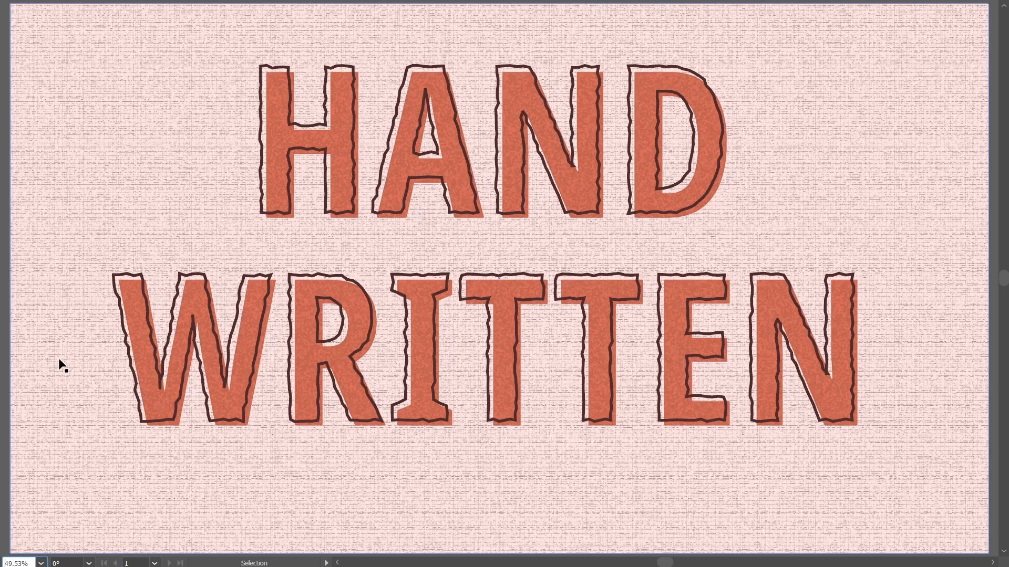